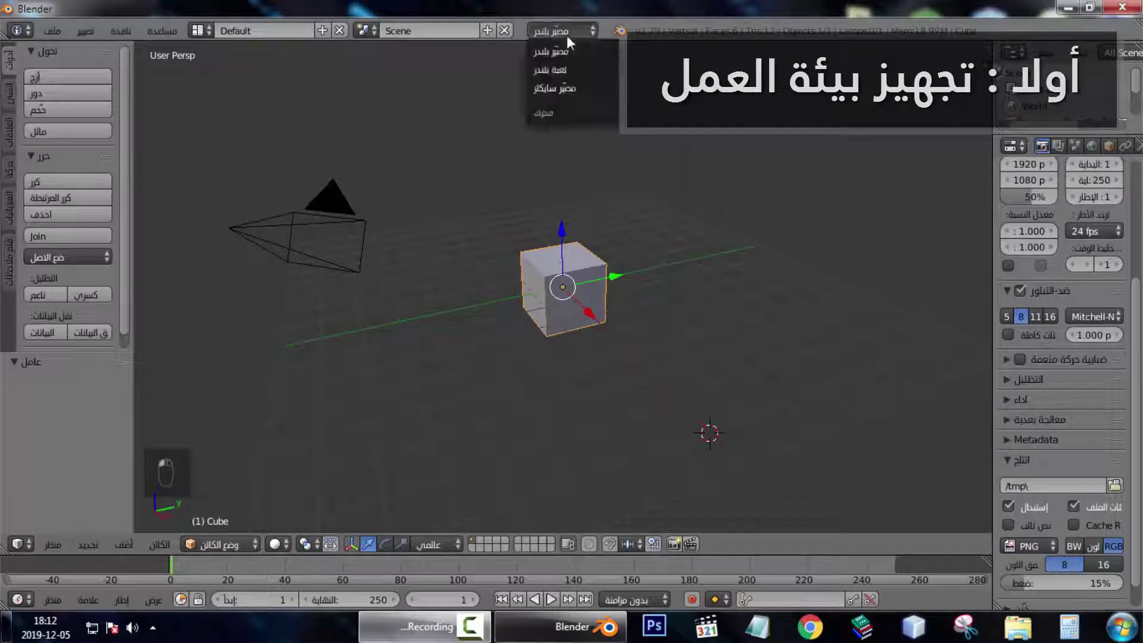
# Set the render engine to Blender Game and switch the screen layout to Game Logic
pyautogui.click(567, 34)
pyautogui.click(567, 34)
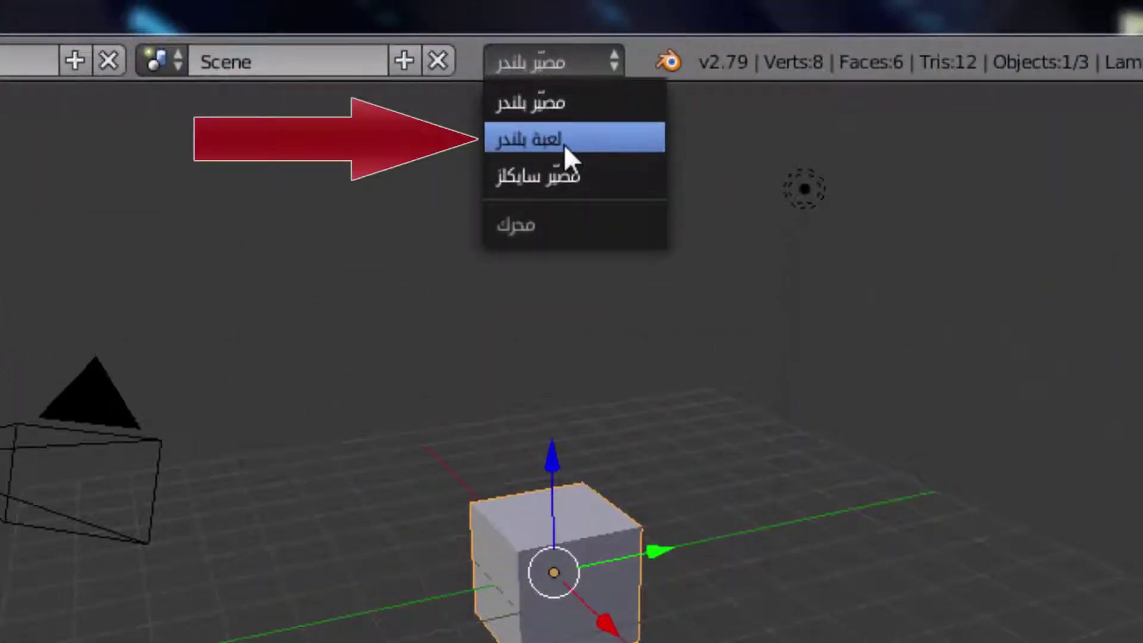
pyautogui.click(564, 145)
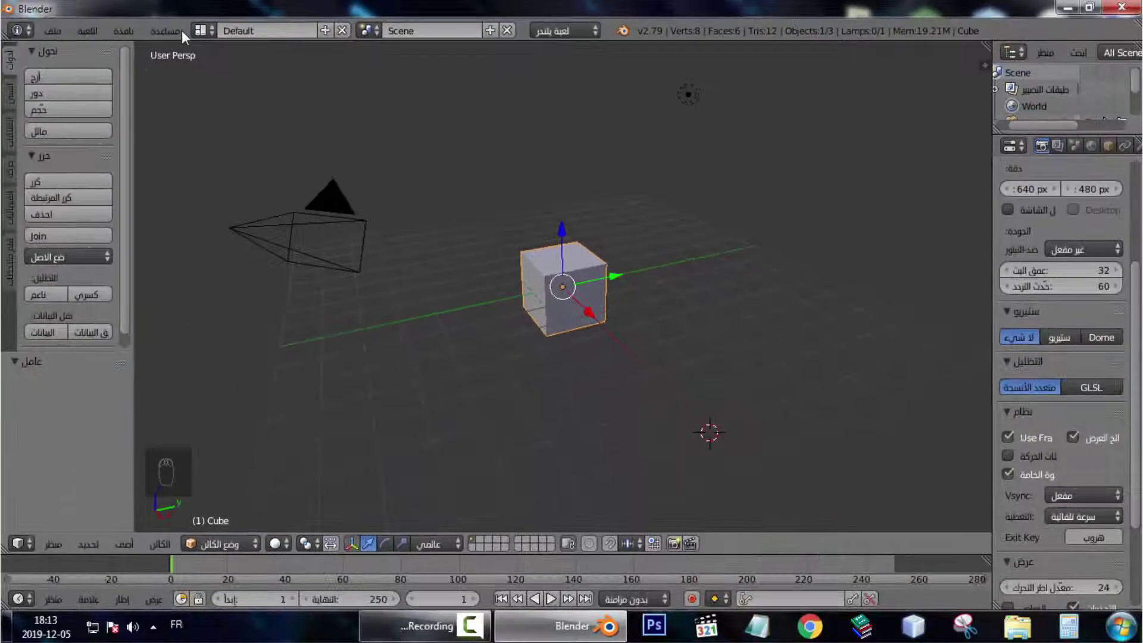
pyautogui.click(151, 34)
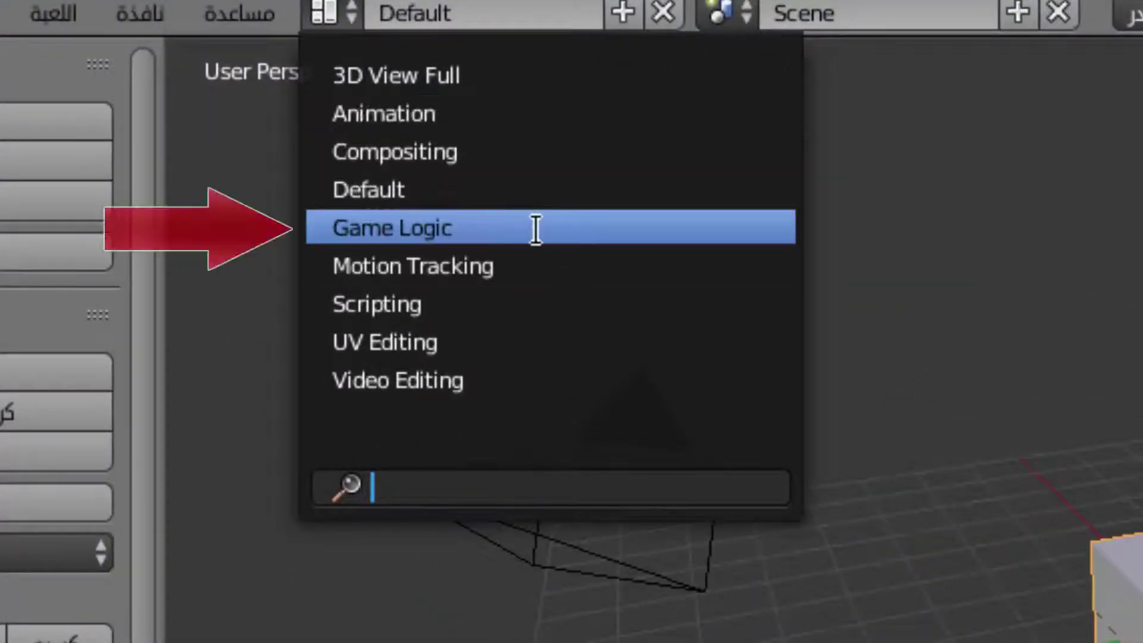
pyautogui.click(536, 230)
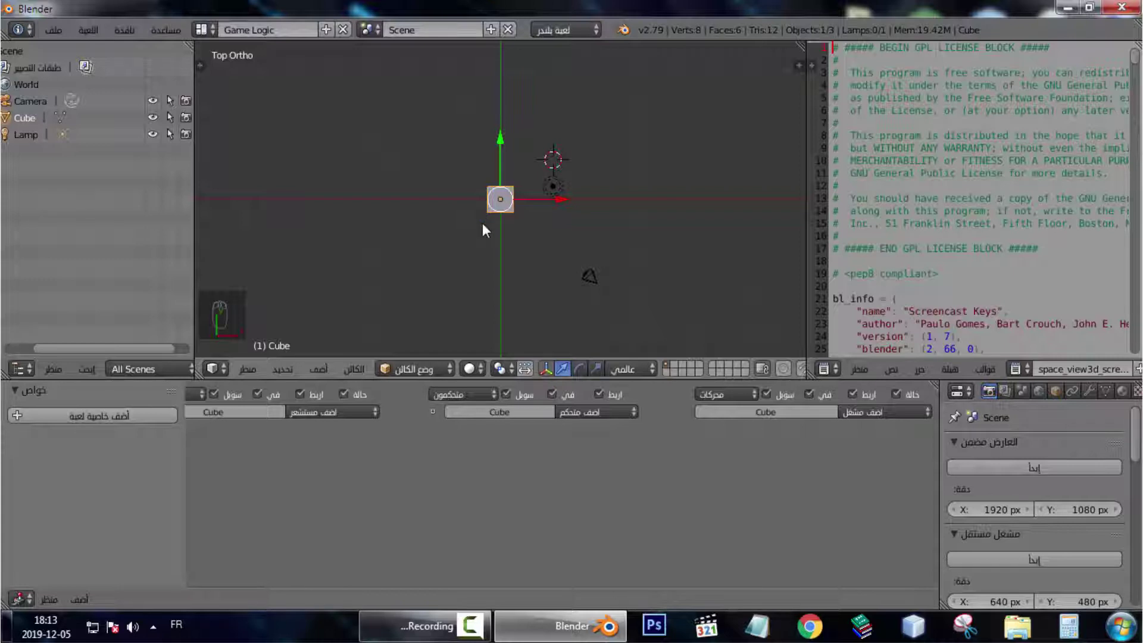
# Switch the 3D view to an angled perspective view and set its viewport shading to Material
pyautogui.moveTo(483, 225); pyautogui.dragTo(502, 197, button='middle')
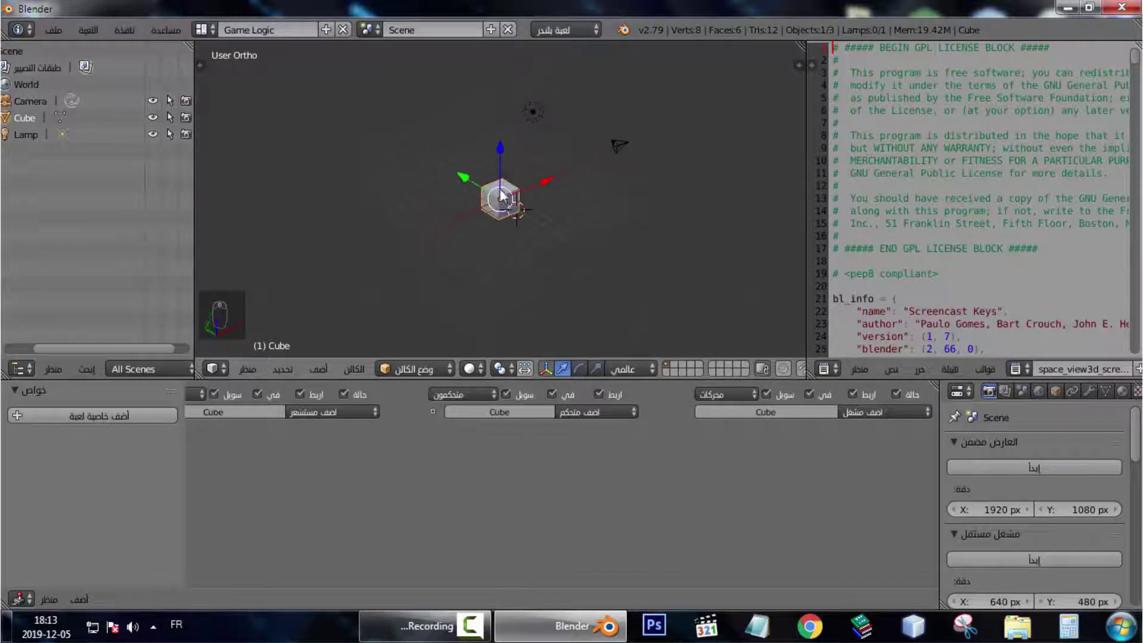
pyautogui.scroll(5, 502, 198)
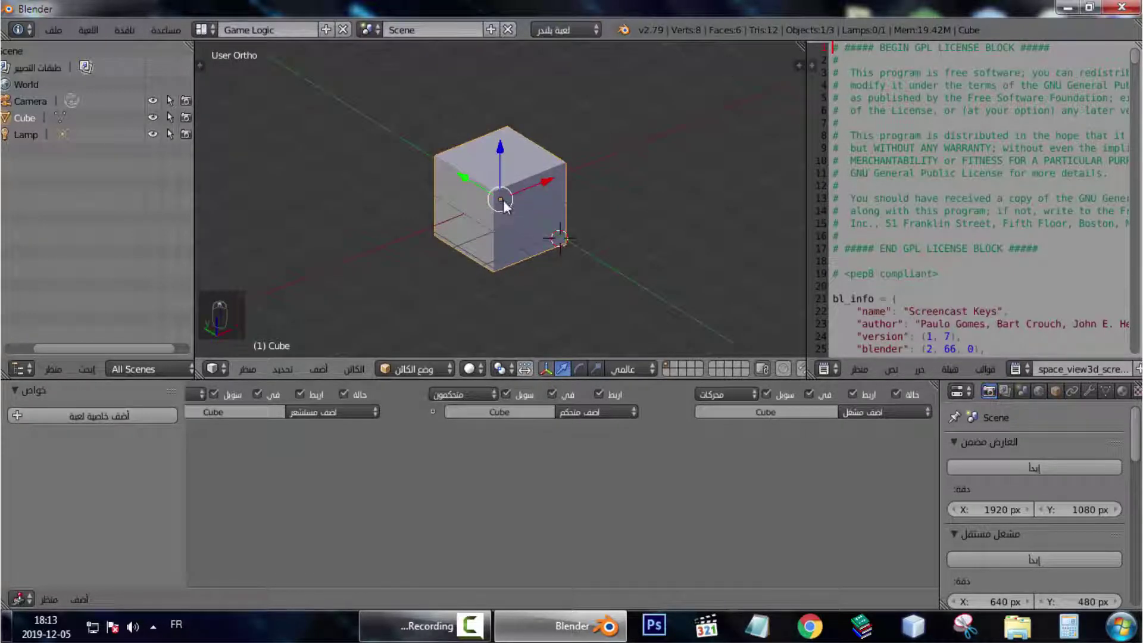
pyautogui.press('KP_5')
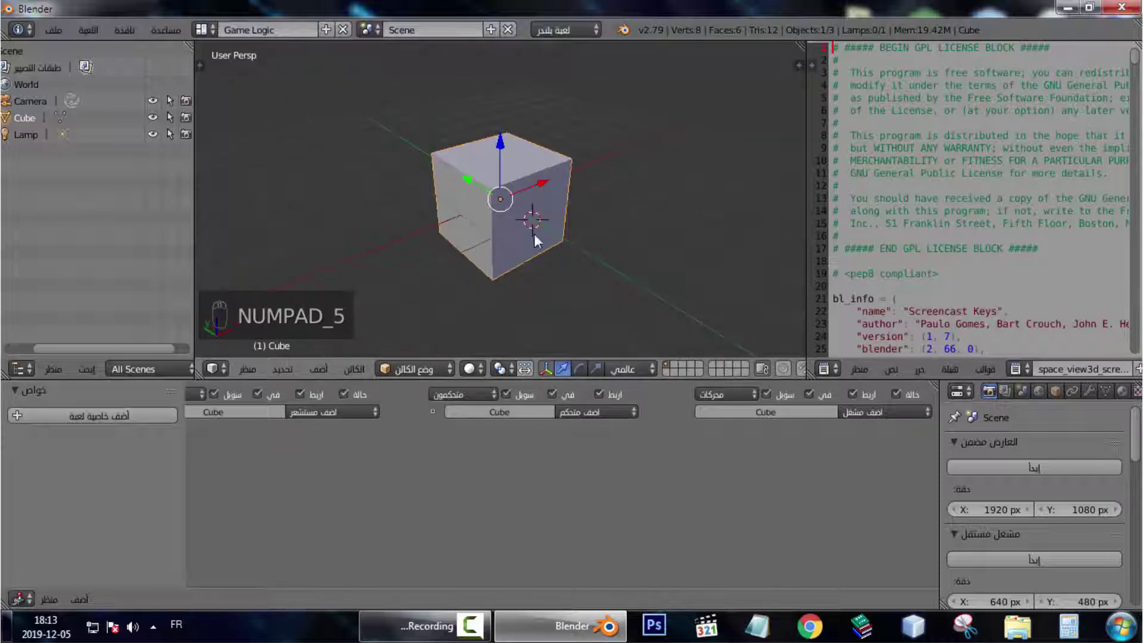
pyautogui.scroll(-3, 535, 233)
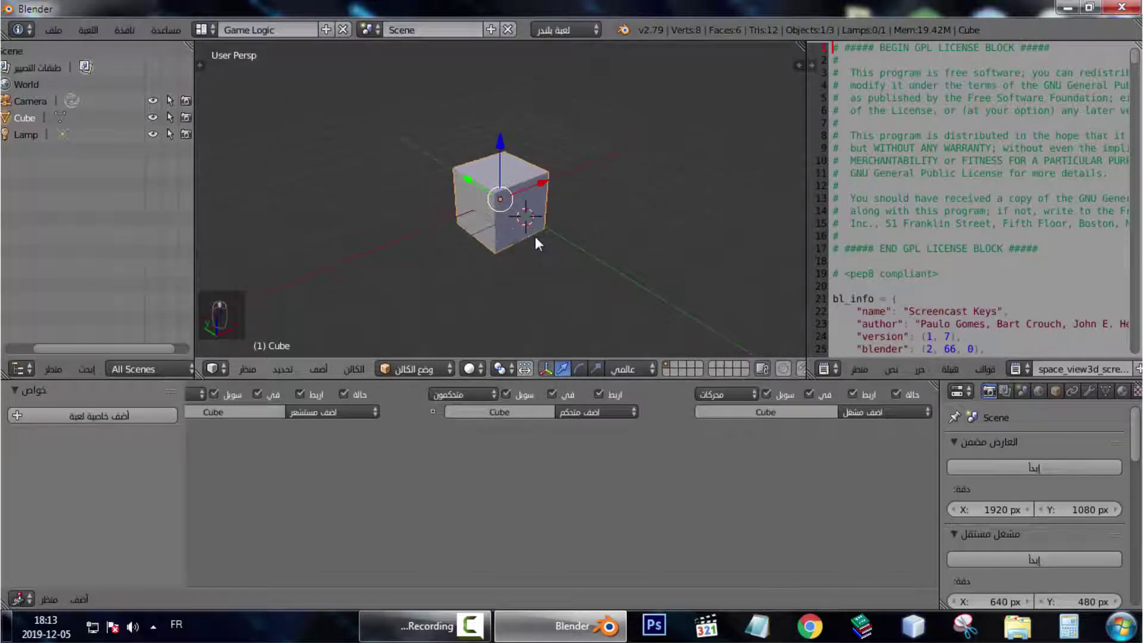
pyautogui.click(470, 369)
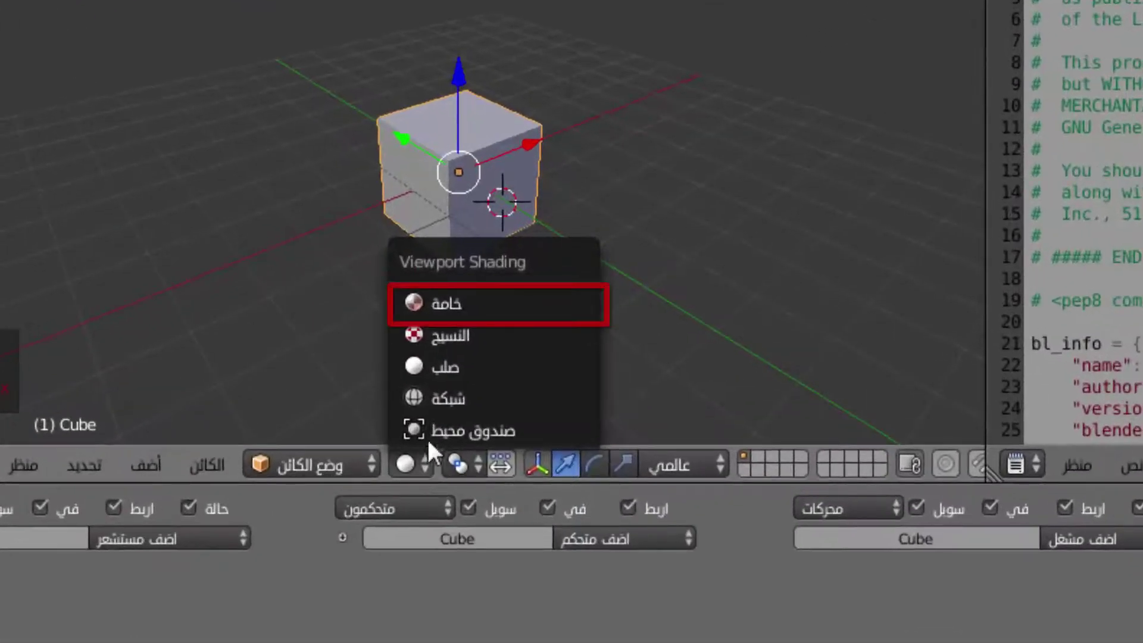
pyautogui.click(434, 305)
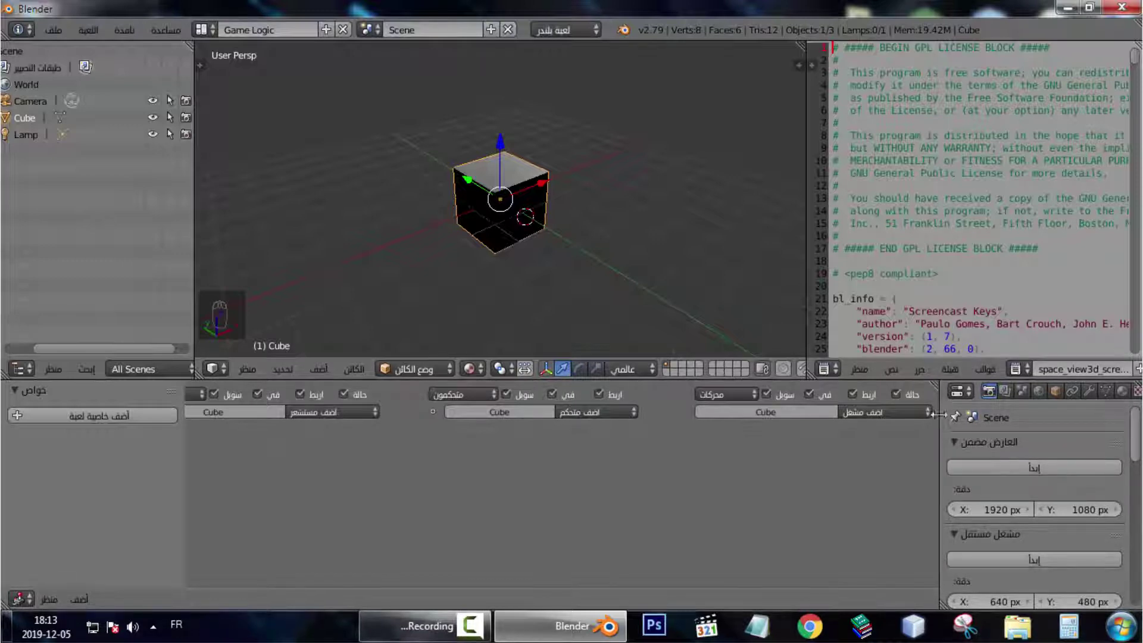
# Set the game engine's shading mode to GLSL in the render properties
pyautogui.moveTo(938, 415); pyautogui.dragTo(858, 424)
pyautogui.scroll(-3, 920, 439)
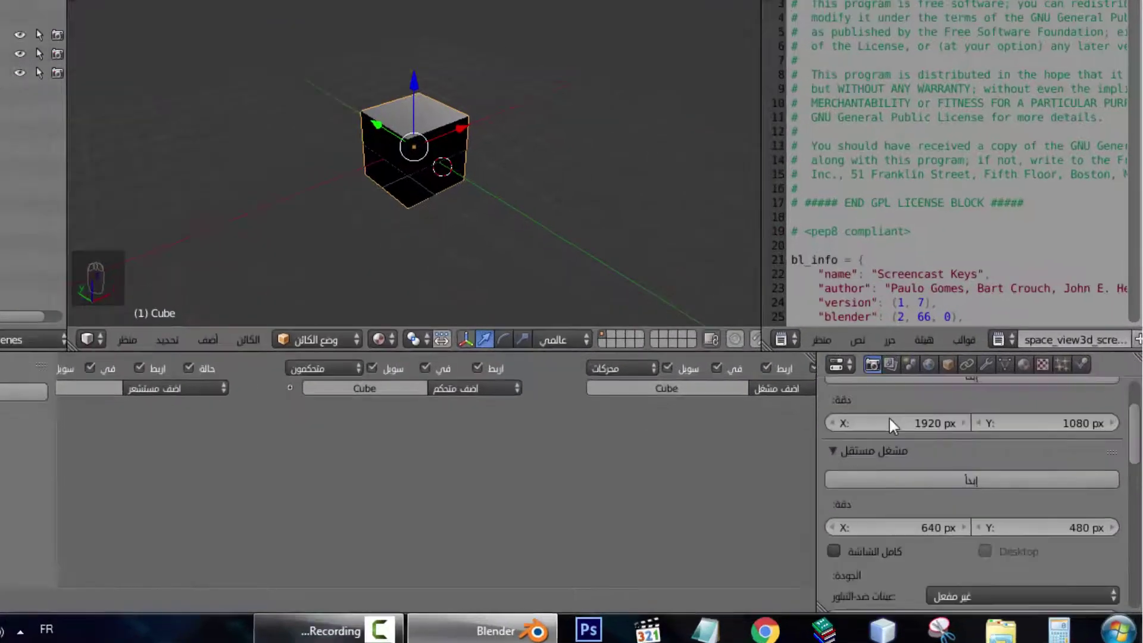
pyautogui.scroll(-8, 889, 424)
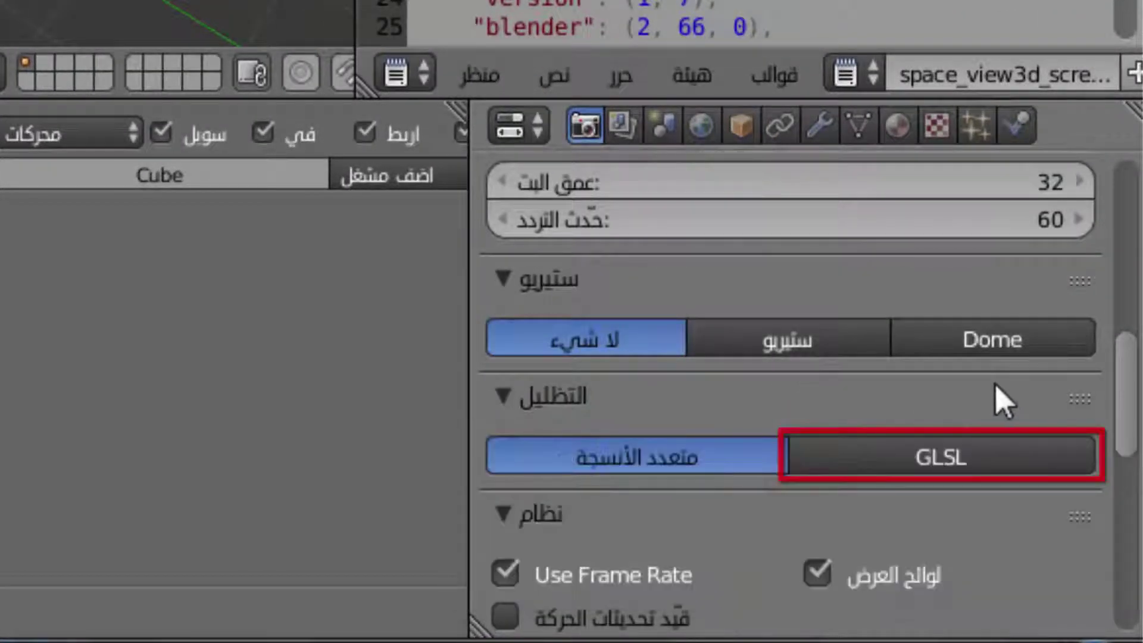
pyautogui.click(1033, 455)
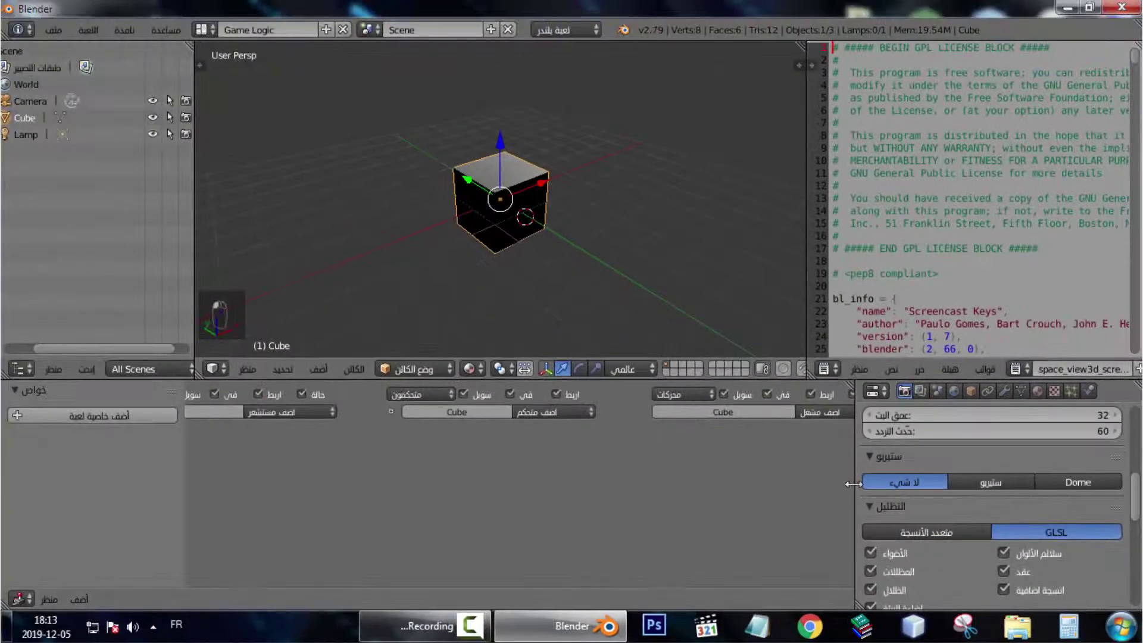
pyautogui.moveTo(852, 483); pyautogui.dragTo(937, 480)
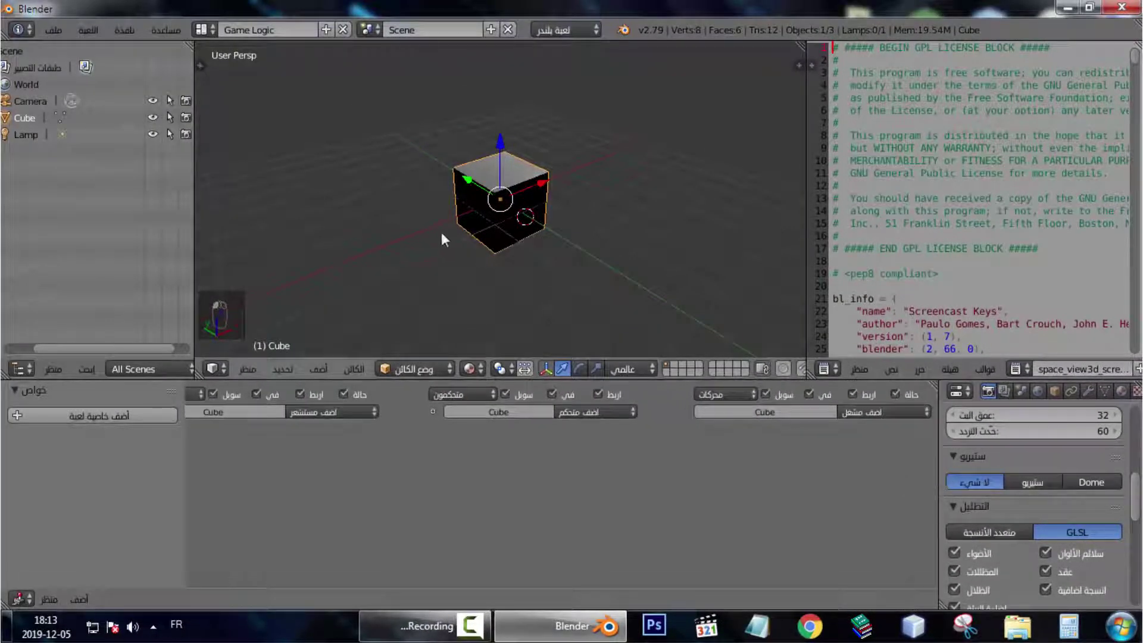
# Snap the 3D cursor to the centre of the scene
pyautogui.moveTo(458, 224); pyautogui.dragTo(538, 241, button='middle')
pyautogui.scroll(-4, 536, 237)
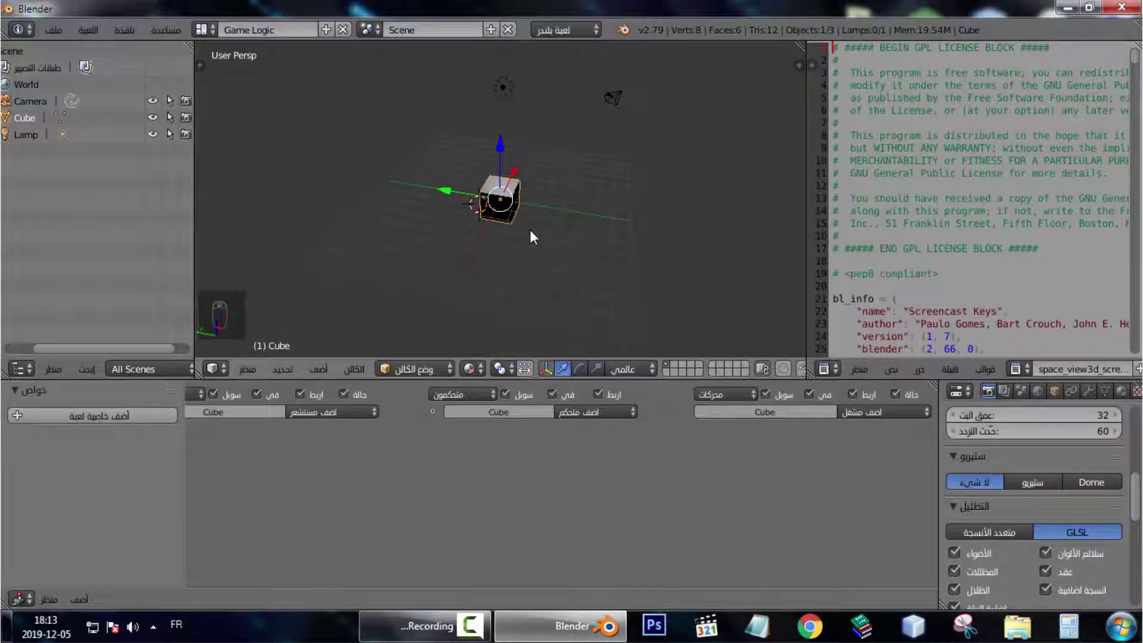
pyautogui.hotkey('shift', 's')
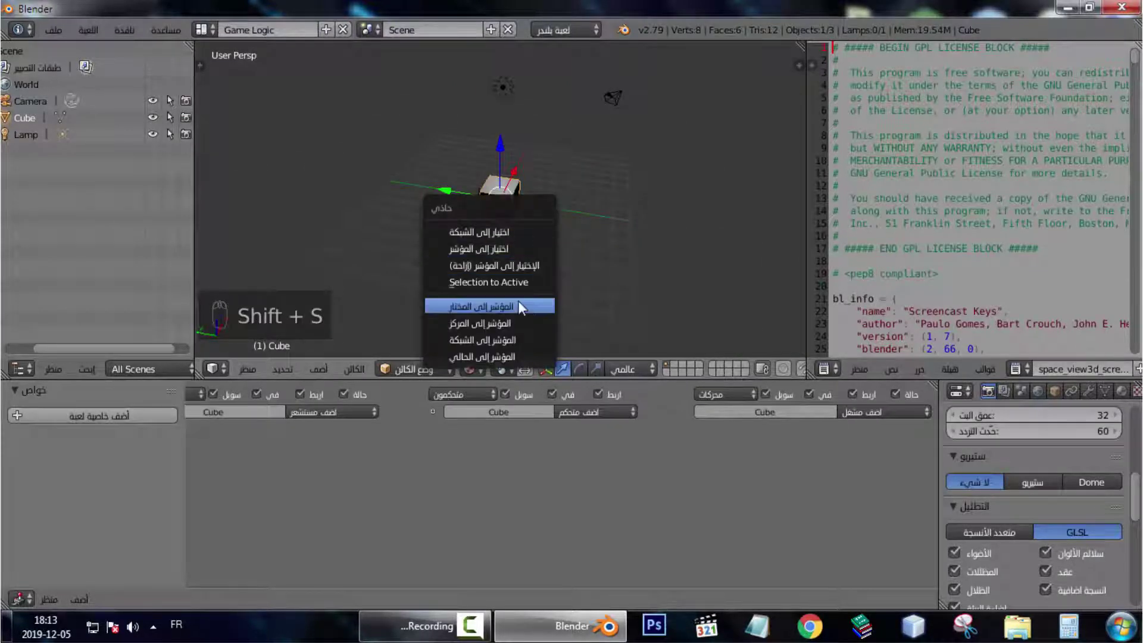
pyautogui.click(509, 323)
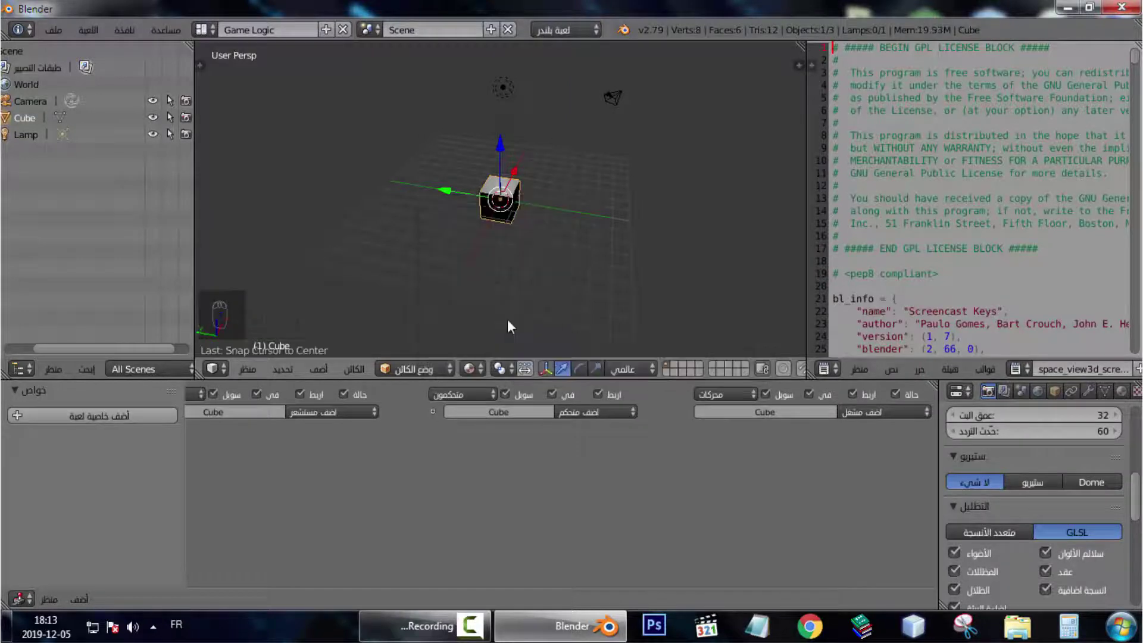
# Add a plane mesh at the scene centre and scale it up into a large ground surface around the cube
pyautogui.hotkey('shift', 'a')
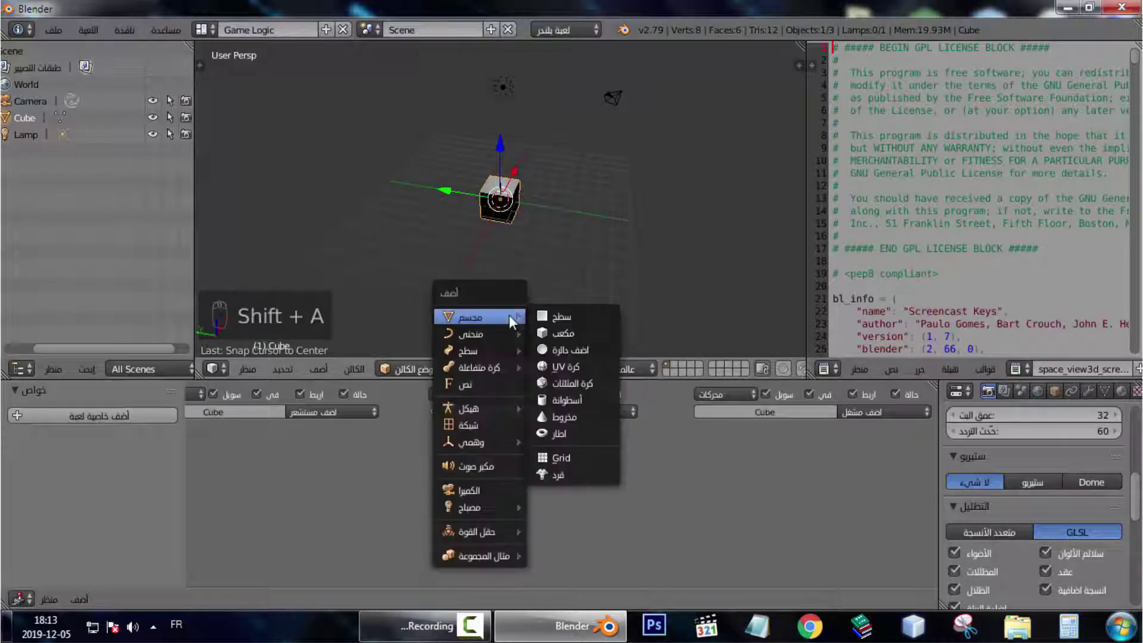
pyautogui.click(532, 319)
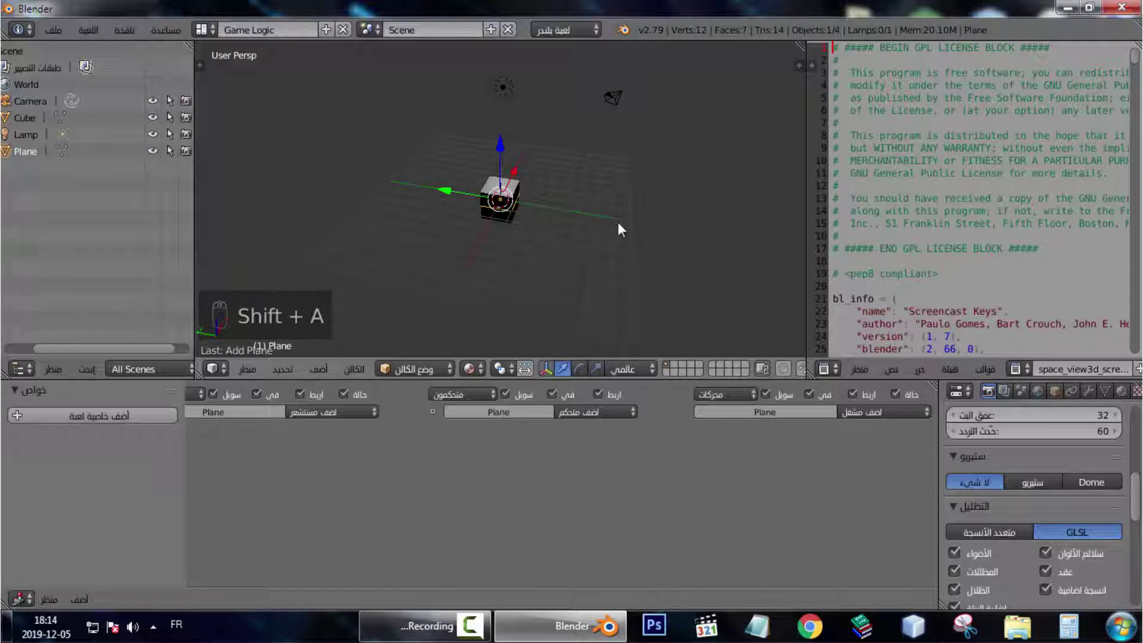
pyautogui.press('s')
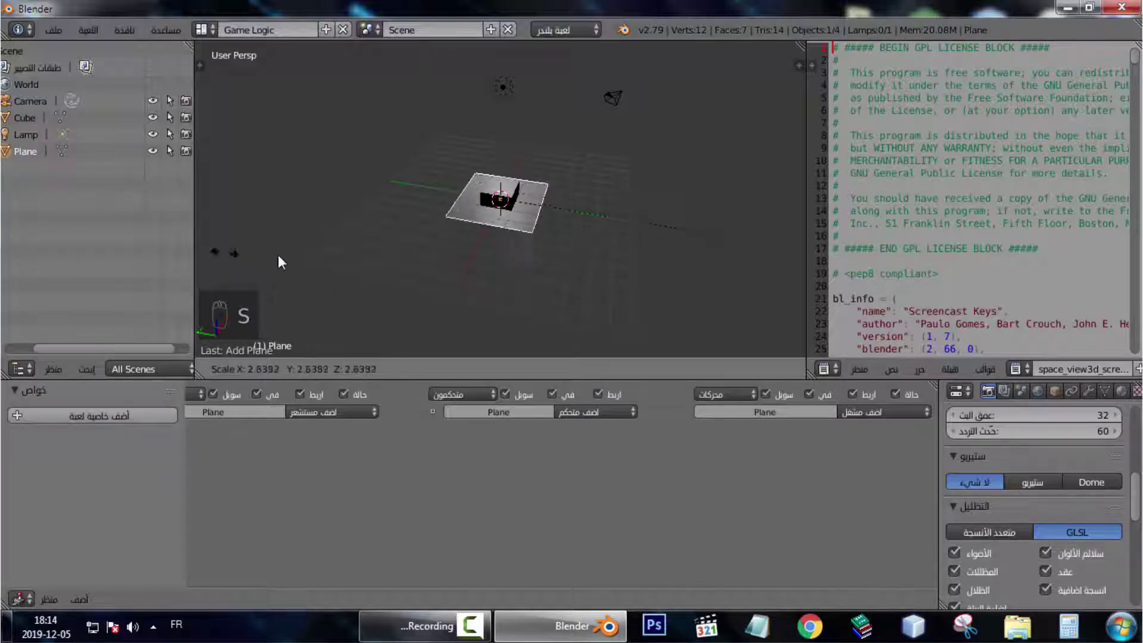
pyautogui.click(605, 299)
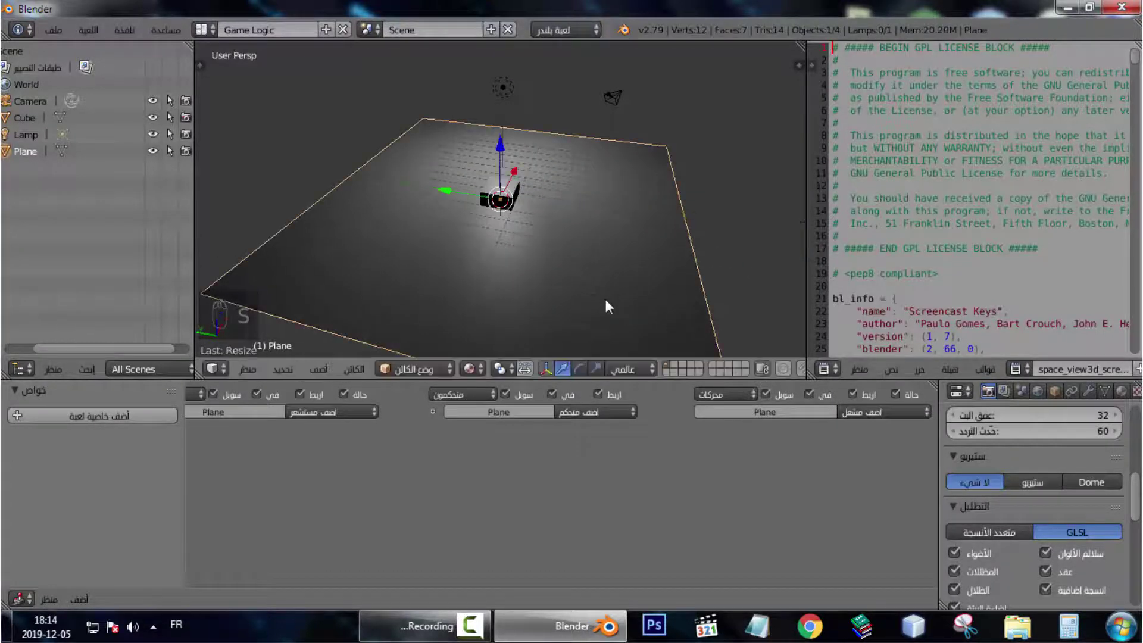
# Move the cube up along the Z axis so that it sits on top of the ground plane
pyautogui.scroll(4, 520, 230)
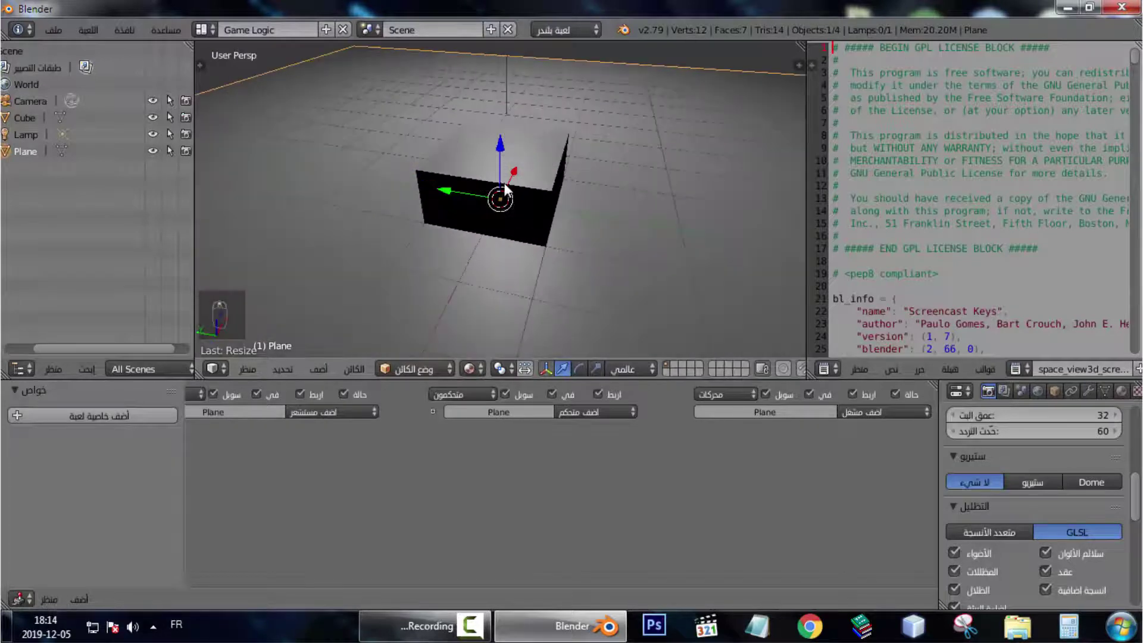
pyautogui.rightClick(563, 204)
pyautogui.scroll(-5, 562, 199)
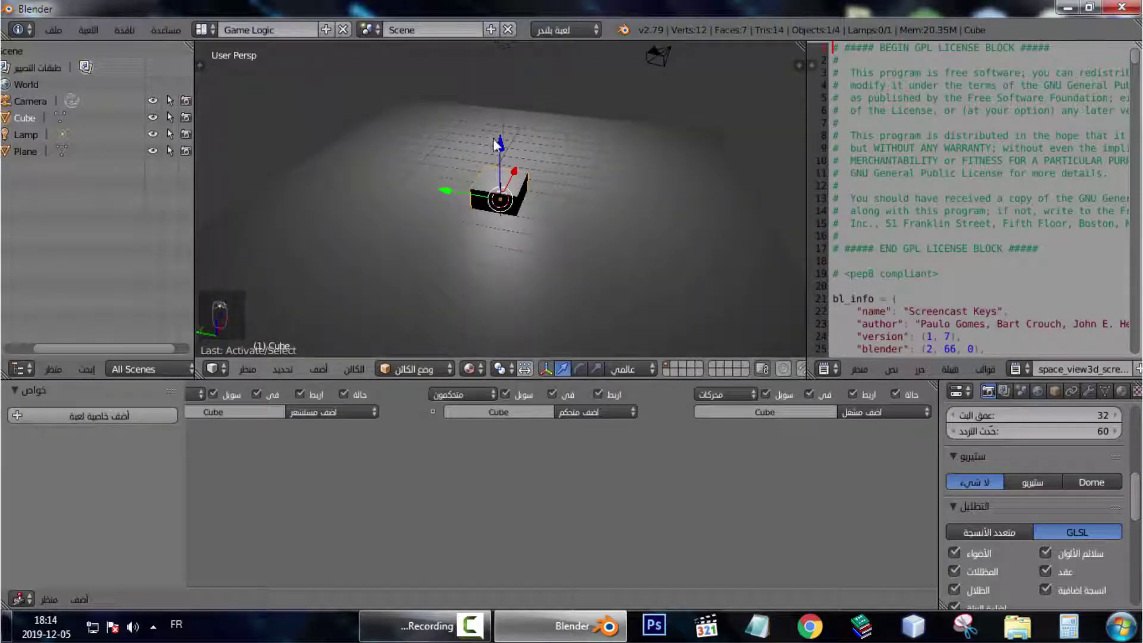
pyautogui.moveTo(495, 142); pyautogui.dragTo(501, 112)
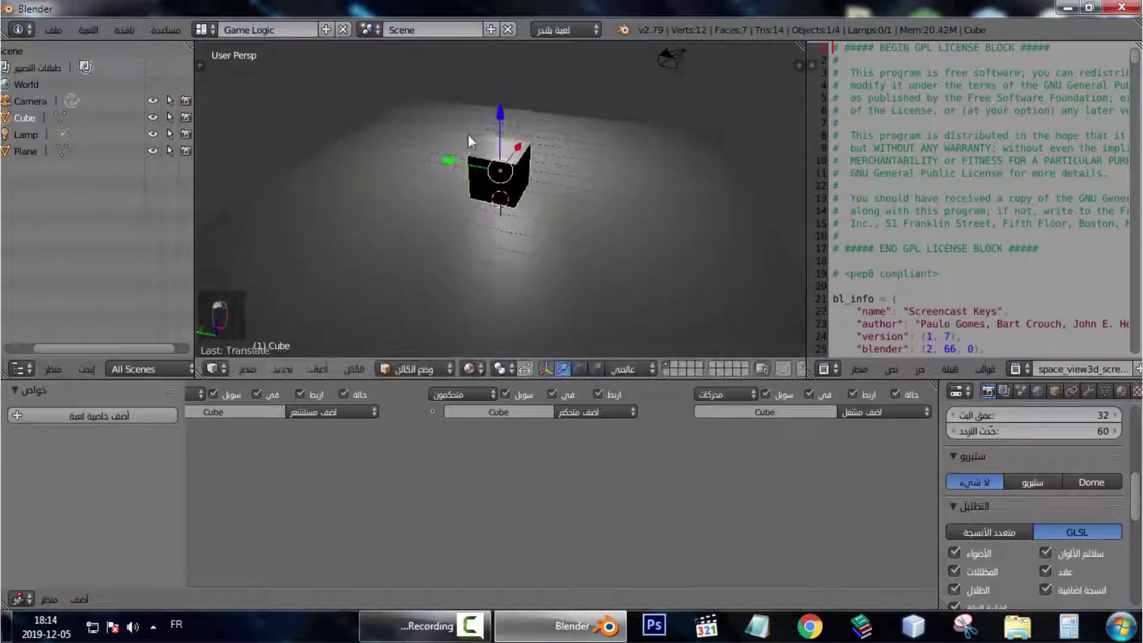
# Change the type of the existing point lamp above the scene to Sun
pyautogui.moveTo(469, 139); pyautogui.dragTo(547, 101, button='middle')
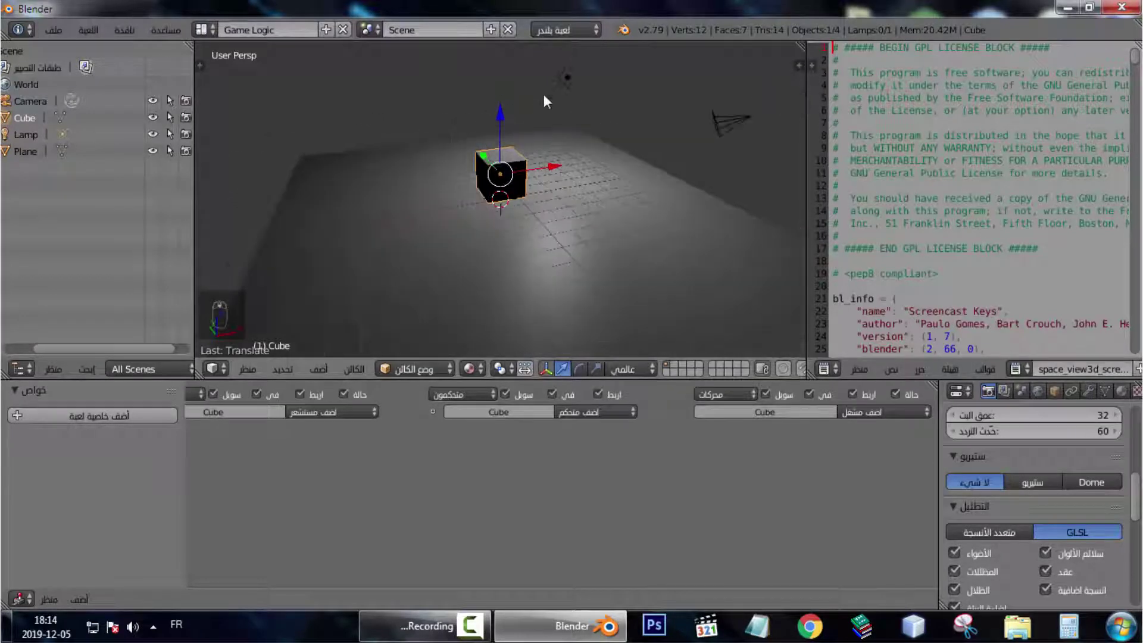
pyautogui.rightClick(563, 77)
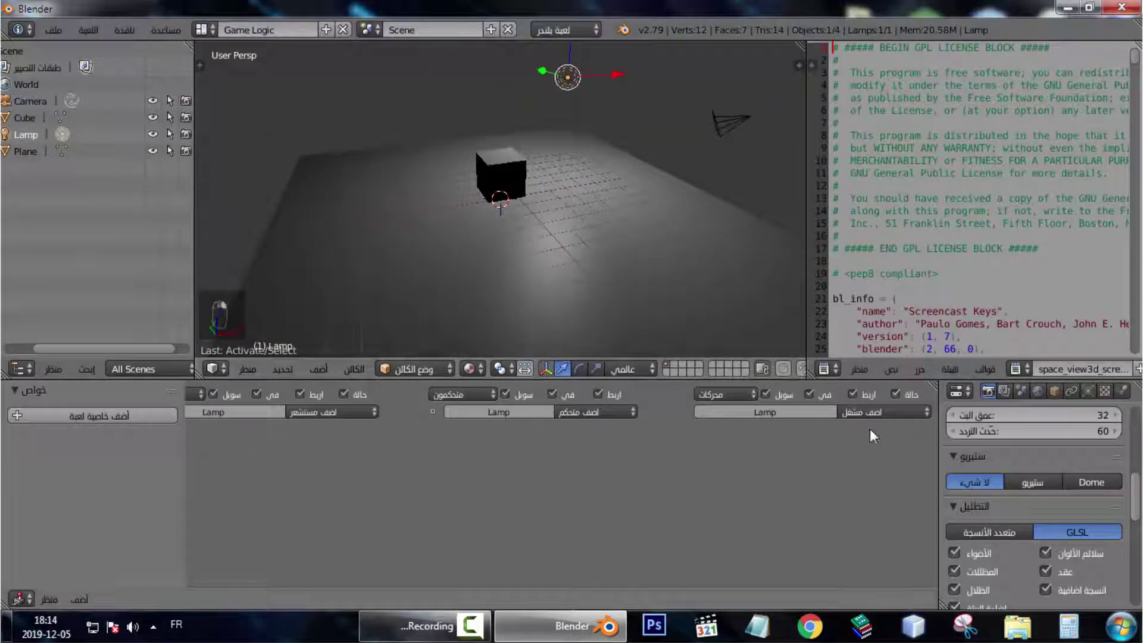
pyautogui.click(1088, 391)
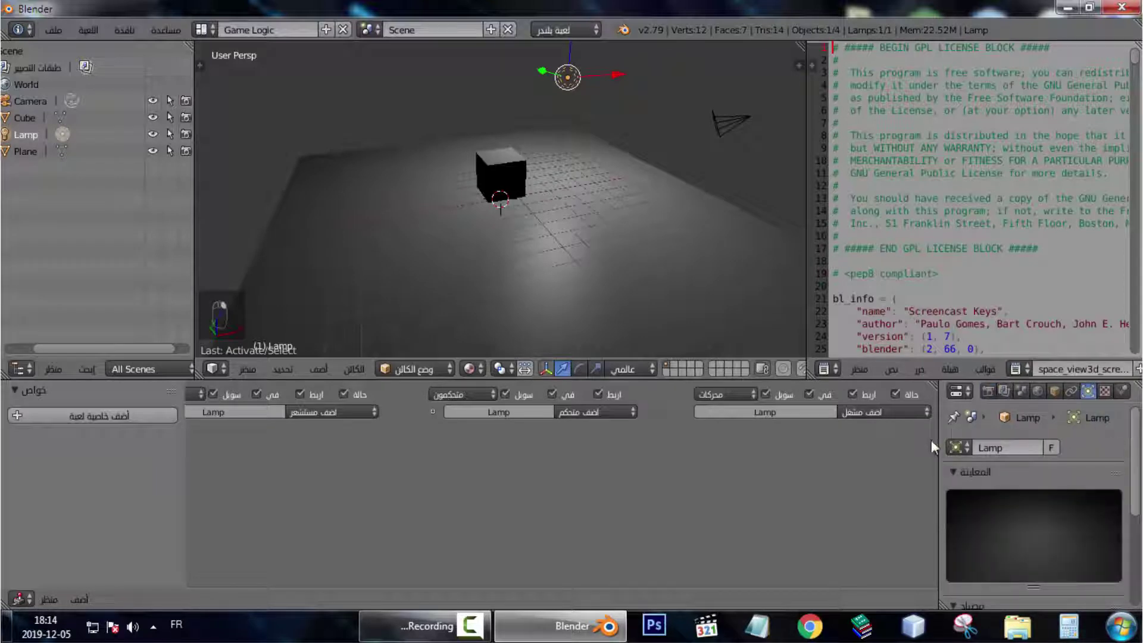
pyautogui.moveTo(939, 437); pyautogui.dragTo(888, 437)
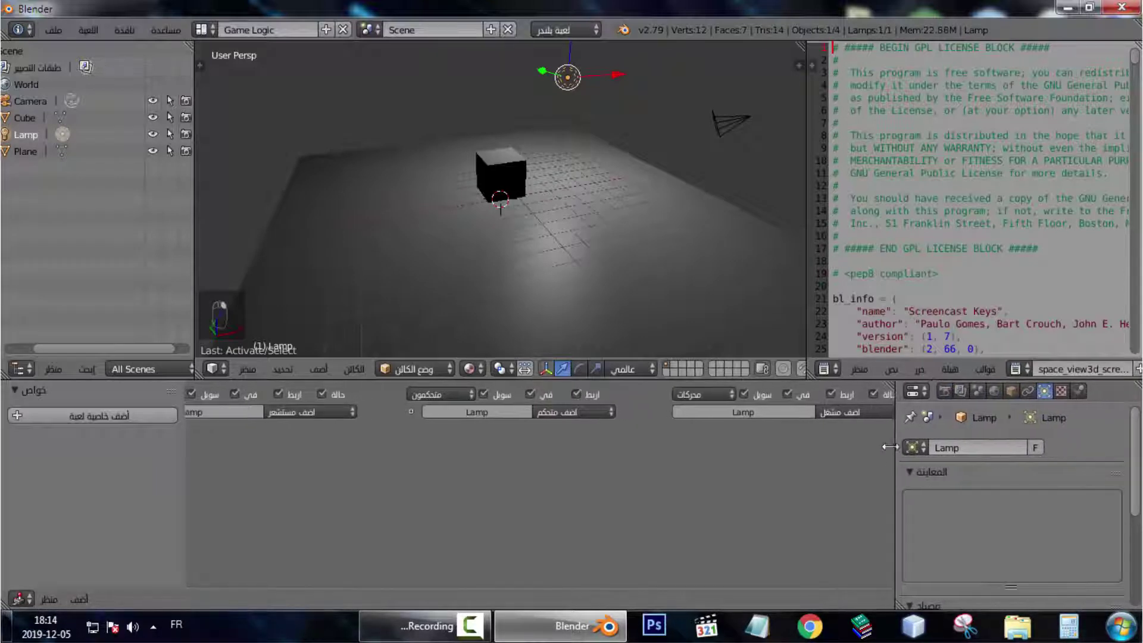
pyautogui.moveTo(1138, 451); pyautogui.dragTo(1119, 546)
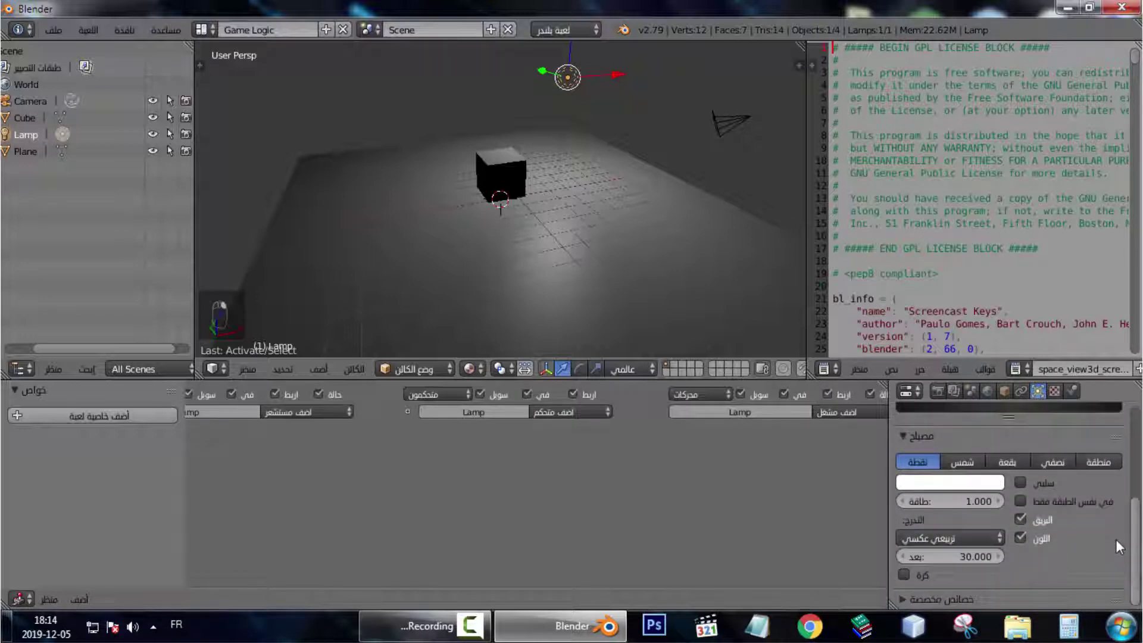
pyautogui.click(960, 464)
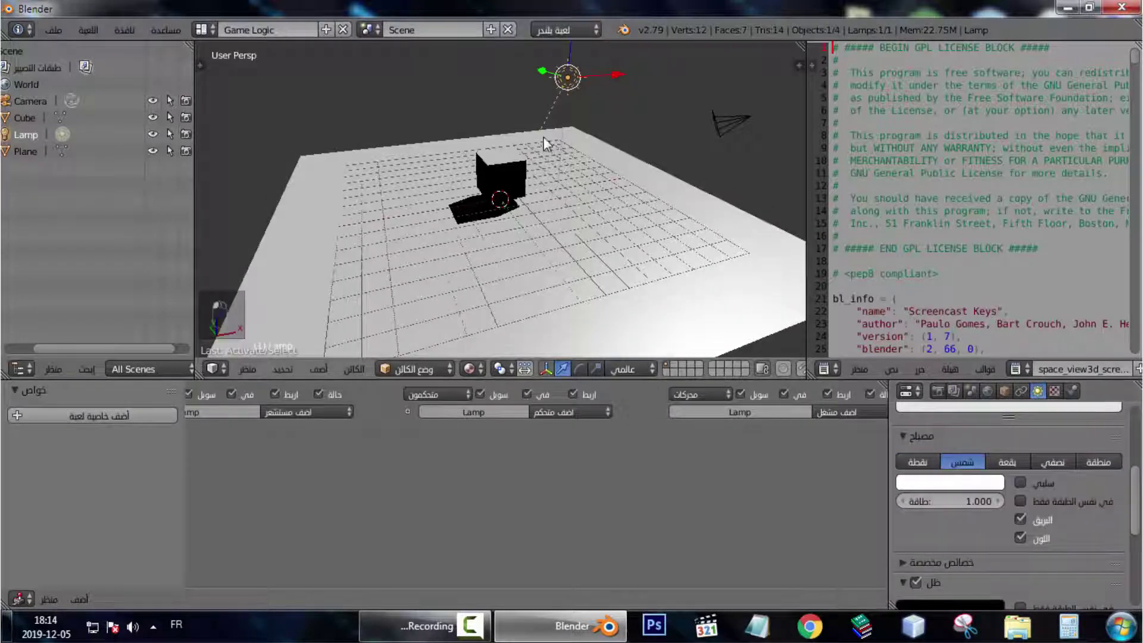
# Add a Hemi lamp at the scene centre and raise it along the Z axis above the cube
pyautogui.moveTo(561, 155); pyautogui.dragTo(532, 148, button='middle')
pyautogui.hotkey('shift', 'a')
pyautogui.moveTo(533, 149)
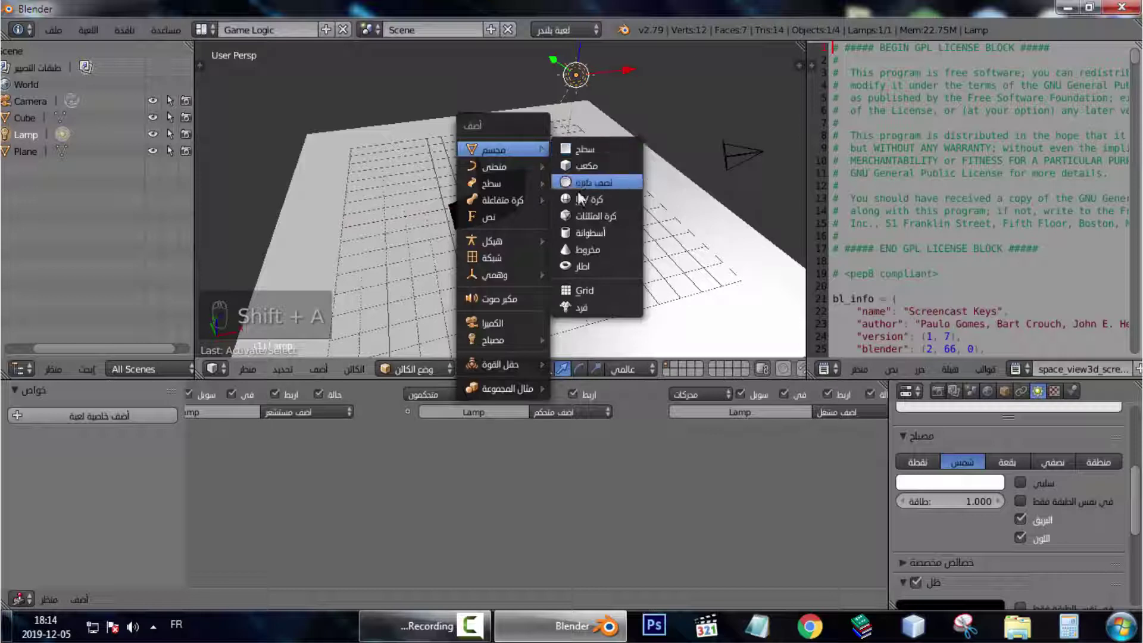
pyautogui.moveTo(531, 177)
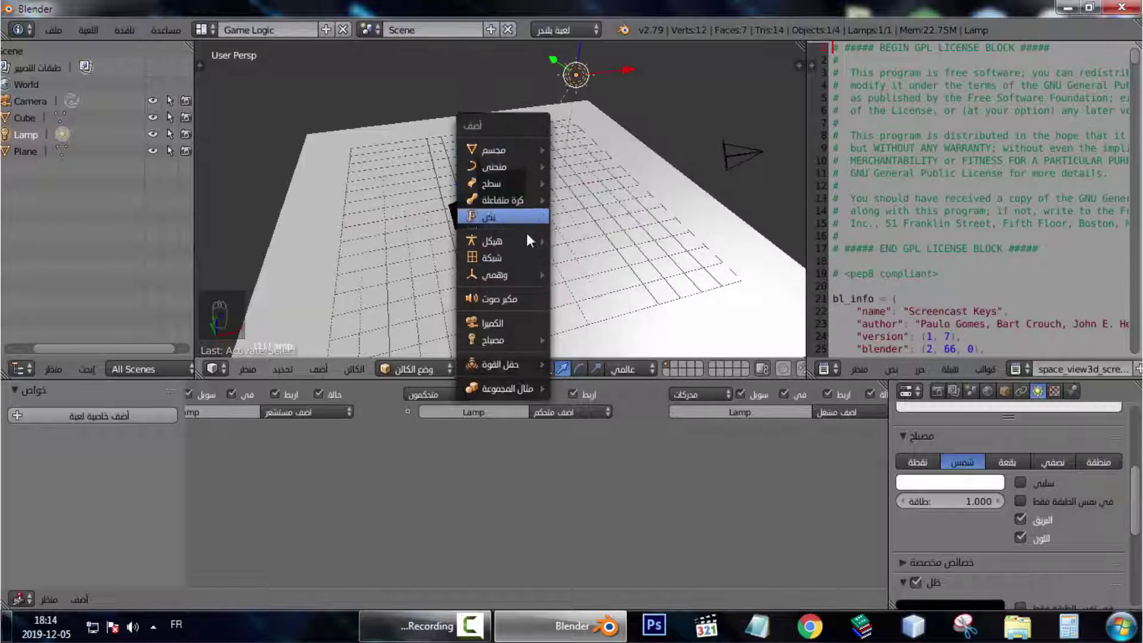
pyautogui.moveTo(525, 340)
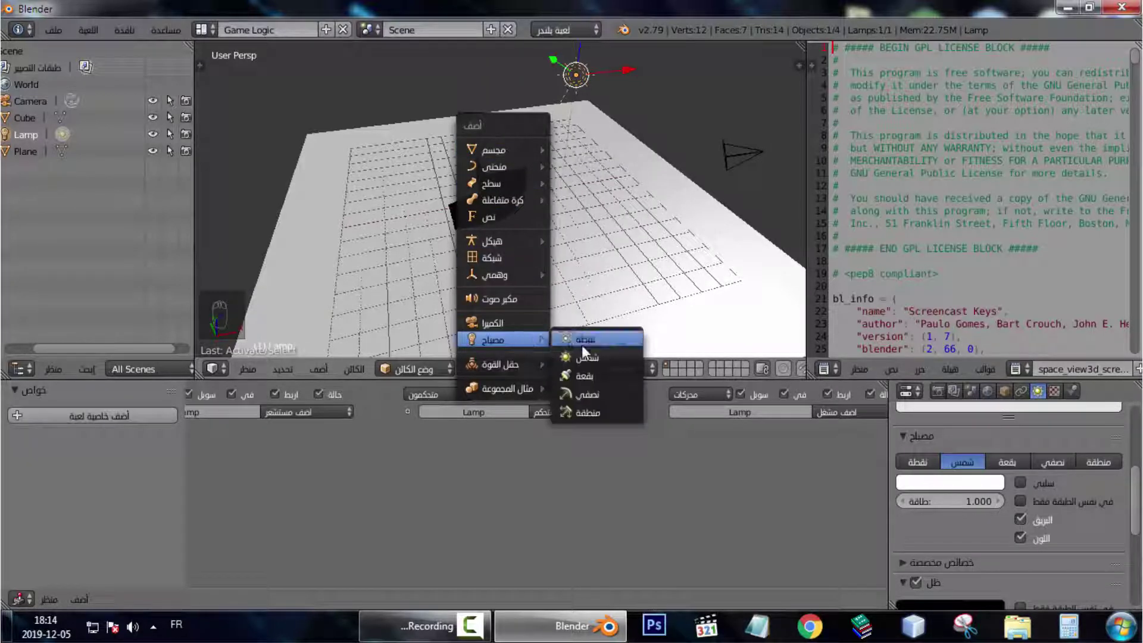
pyautogui.click(588, 393)
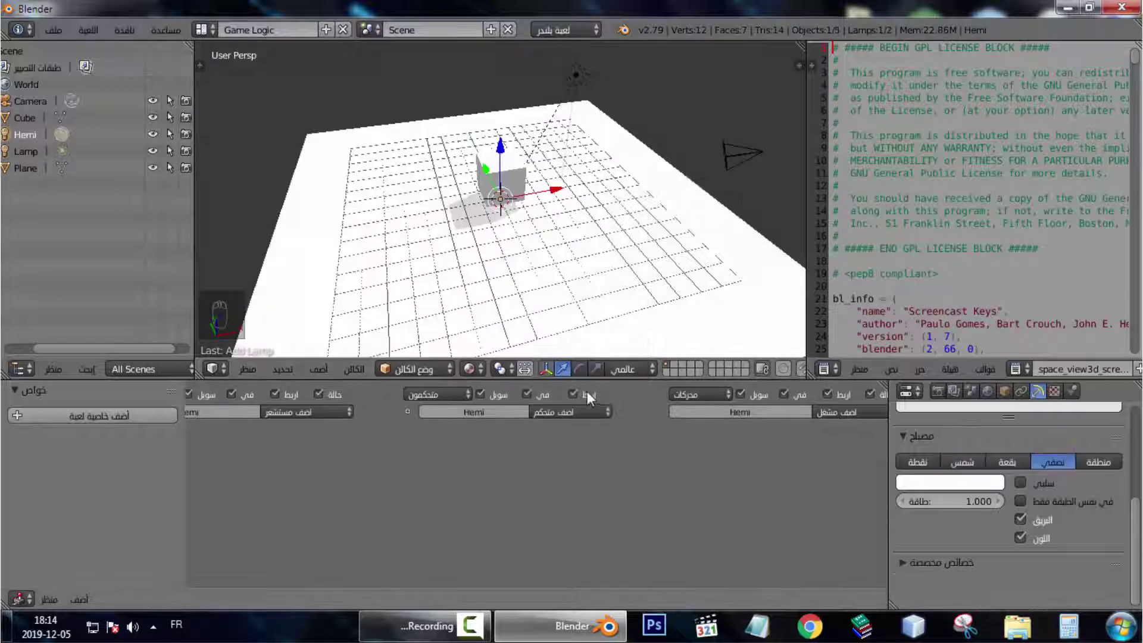
pyautogui.moveTo(510, 154); pyautogui.dragTo(490, 141)
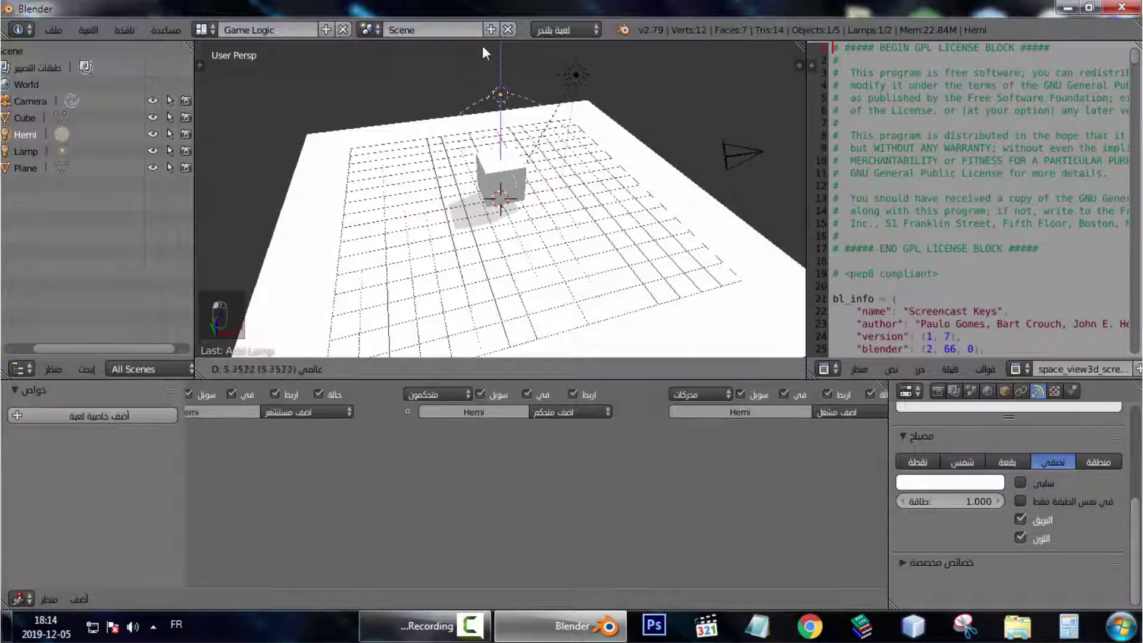
# Finish raising the Hemi lamp above the cube and tilt it with the rotate manipulator so it points at an angle
pyautogui.moveTo(483, 54); pyautogui.dragTo(482, 53)
pyautogui.moveTo(510, 84); pyautogui.dragTo(422, 167, button='middle')
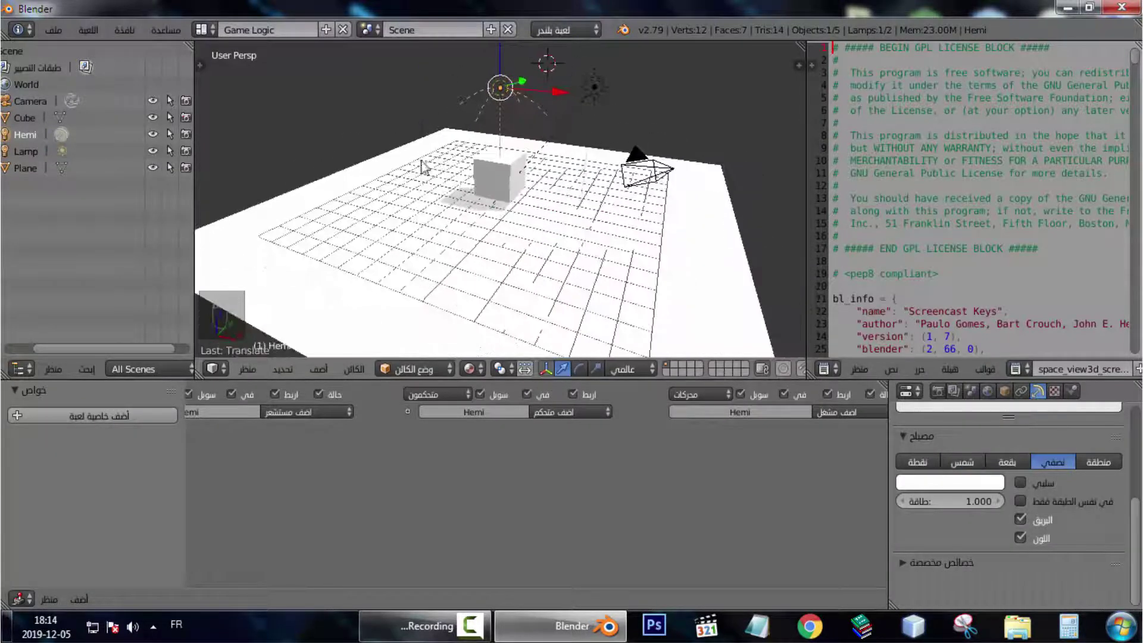
pyautogui.click(579, 369)
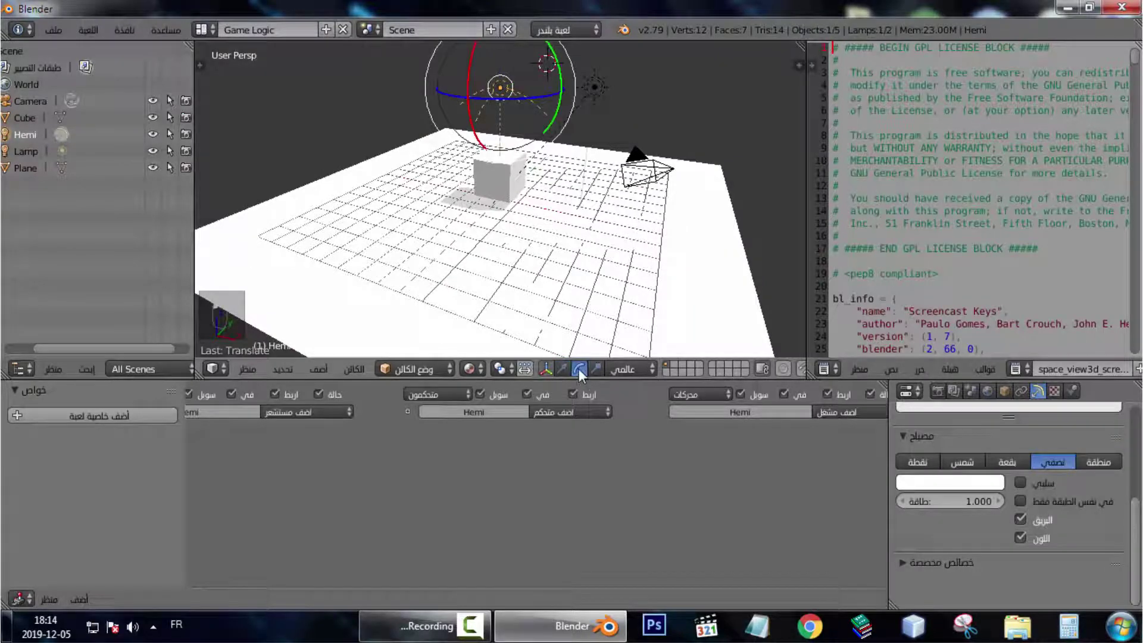
pyautogui.moveTo(424, 180); pyautogui.dragTo(478, 144, button='middle')
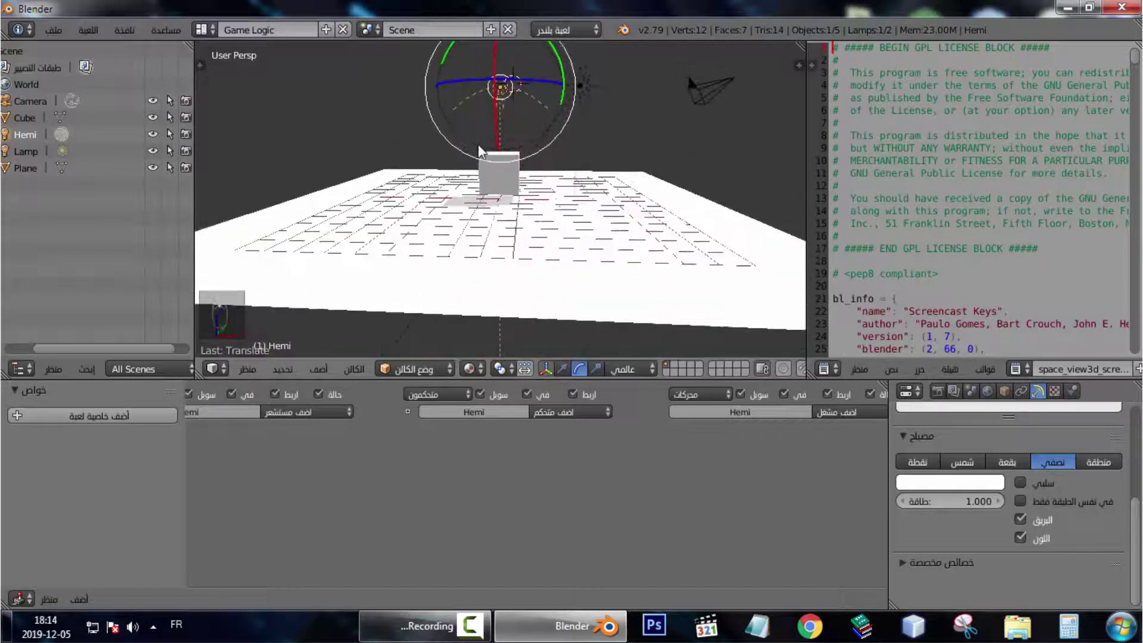
pyautogui.moveTo(562, 73); pyautogui.dragTo(544, 120)
pyautogui.moveTo(545, 119); pyautogui.dragTo(556, 136, button='middle')
pyautogui.moveTo(556, 131); pyautogui.dragTo(569, 148)
pyautogui.moveTo(569, 148); pyautogui.dragTo(500, 145, button='middle')
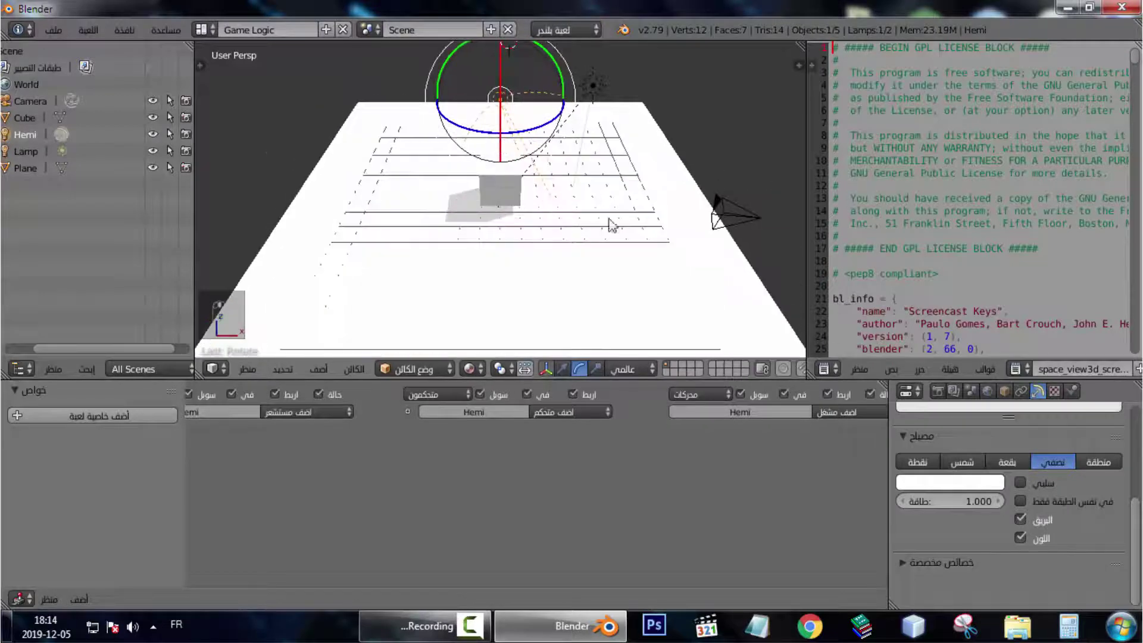
# Set the Hemi lamp's energy to 0.6
pyautogui.click(950, 502)
pyautogui.write('0.6')
pyautogui.press('Return')
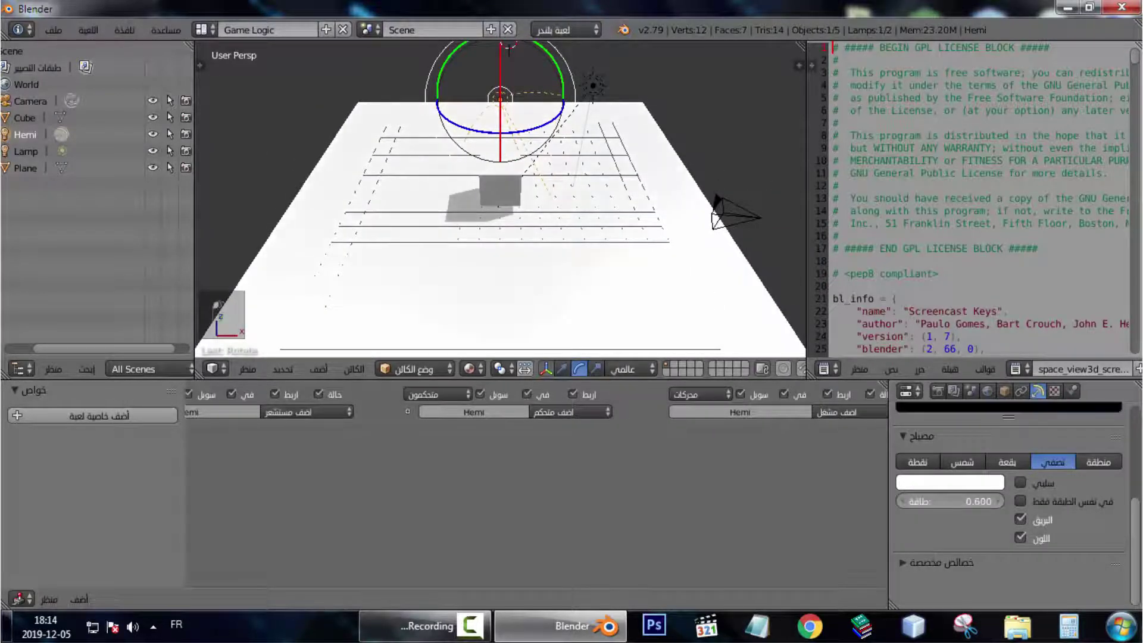
pyautogui.click(947, 502)
# Select the Sun lamp and set its energy to 0.470
pyautogui.rightClick(597, 87)
pyautogui.rightClick(594, 87)
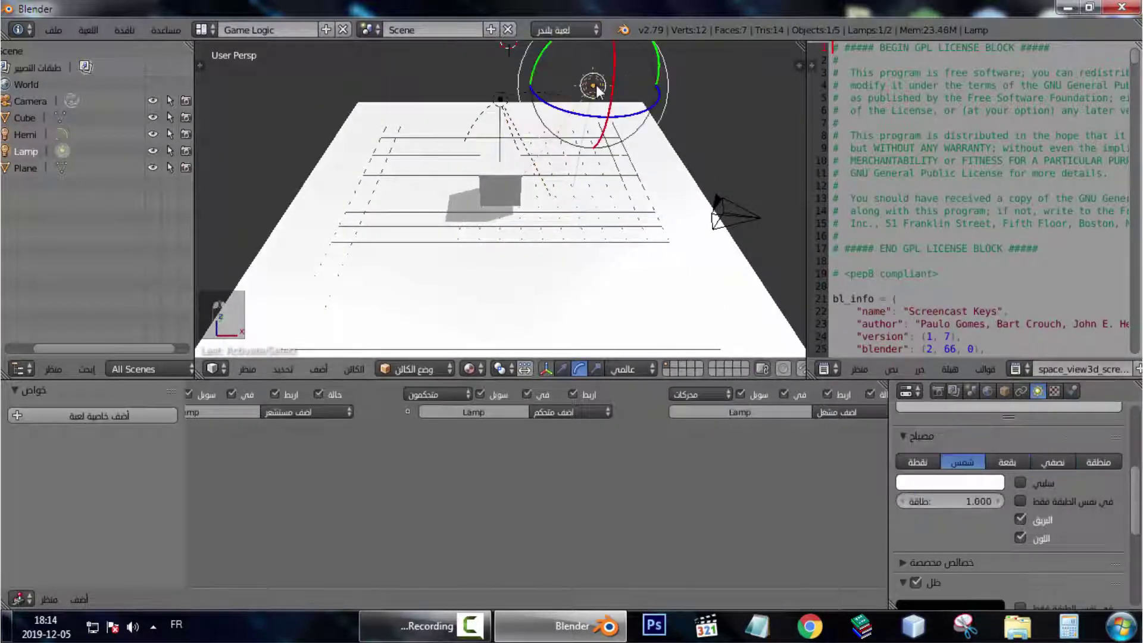
pyautogui.moveTo(946, 502); pyautogui.dragTo(925, 502)
# Examine the lighting on the cube and ground, and run the game engine briefly to preview the scene
pyautogui.moveTo(499, 152); pyautogui.dragTo(512, 129, button='middle')
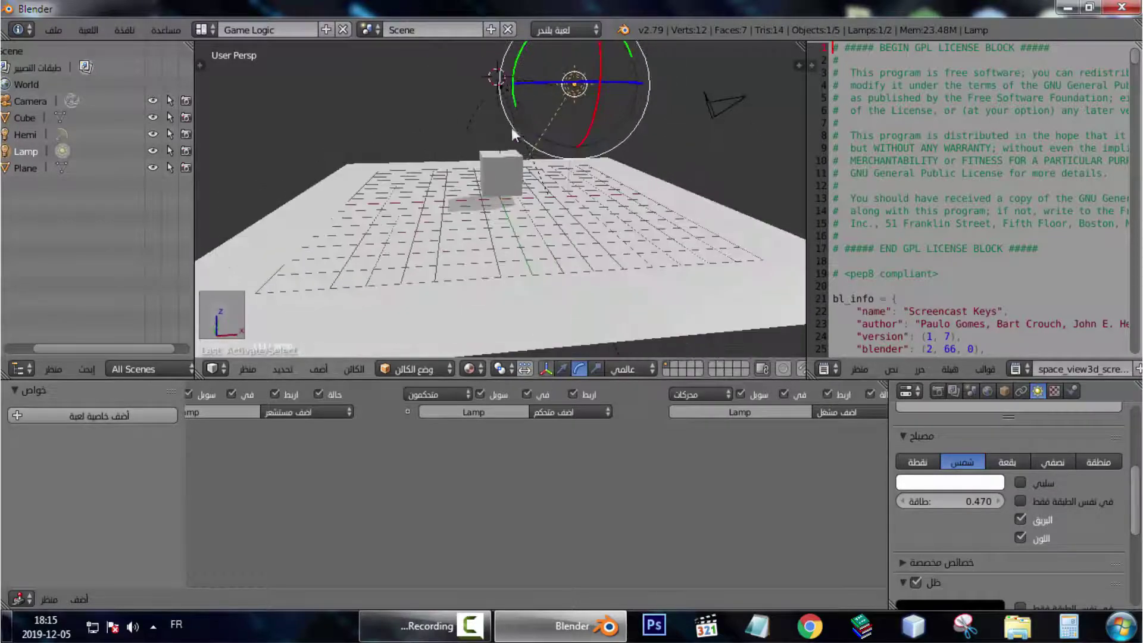
pyautogui.scroll(6, 509, 164)
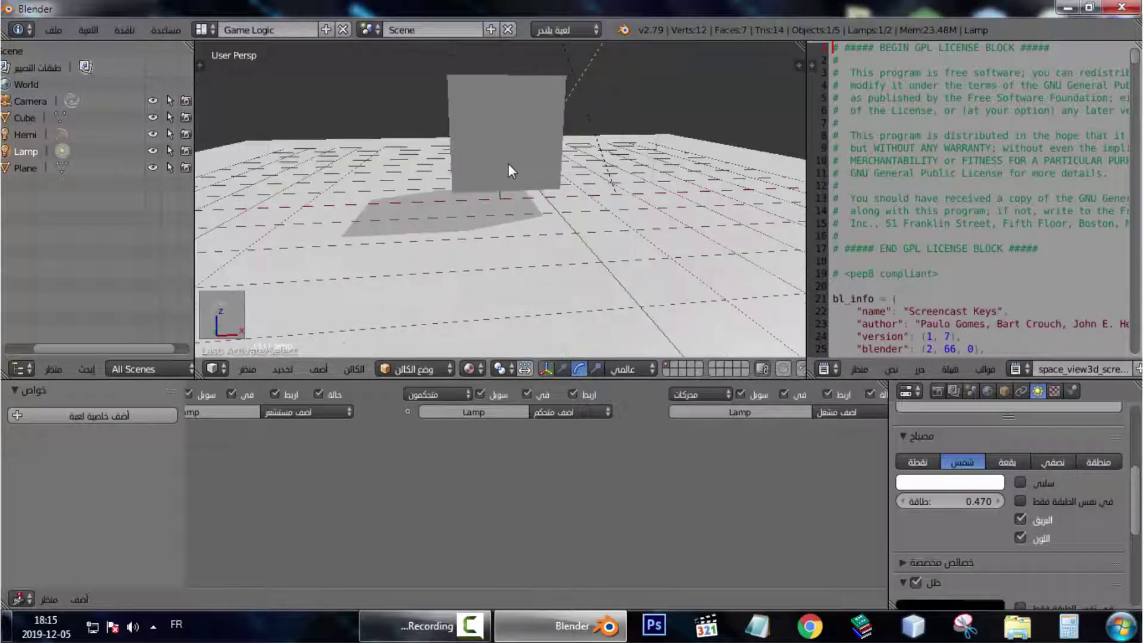
pyautogui.scroll(-6, 509, 164)
pyautogui.scroll(-2, 508, 163)
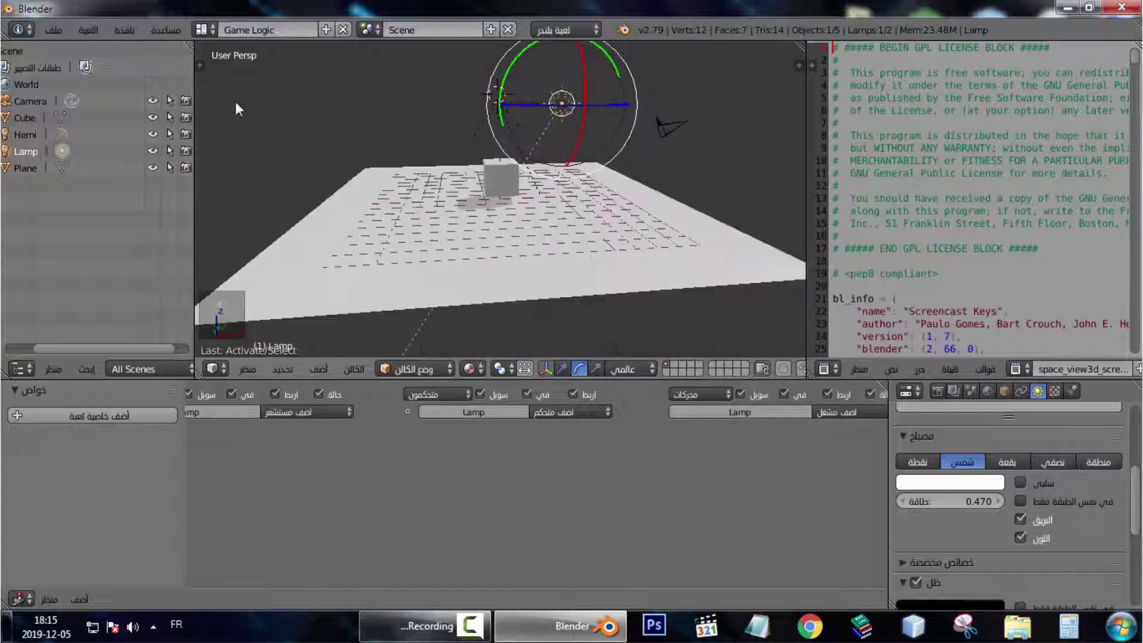
pyautogui.click(101, 28)
pyautogui.click(102, 48)
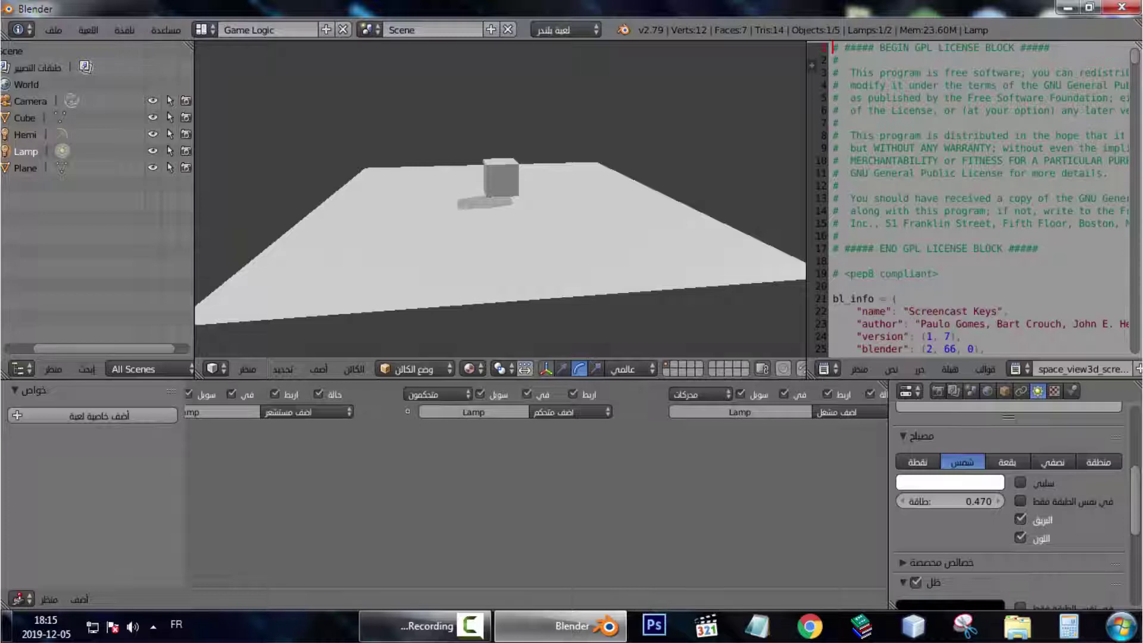
pyautogui.press('Escape')
# Select the cube and raise it along the Z axis so that it floats above the ground plane
pyautogui.moveTo(487, 187); pyautogui.dragTo(481, 305, button='middle')
pyautogui.rightClick(499, 171)
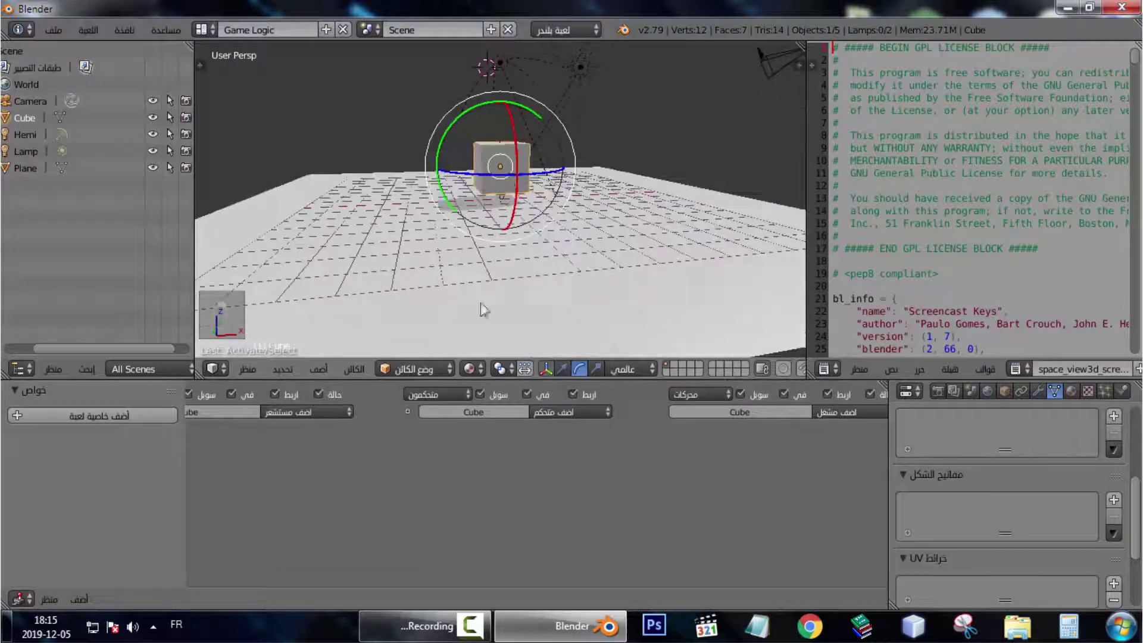
pyautogui.click(562, 369)
pyautogui.moveTo(495, 109); pyautogui.dragTo(495, 73)
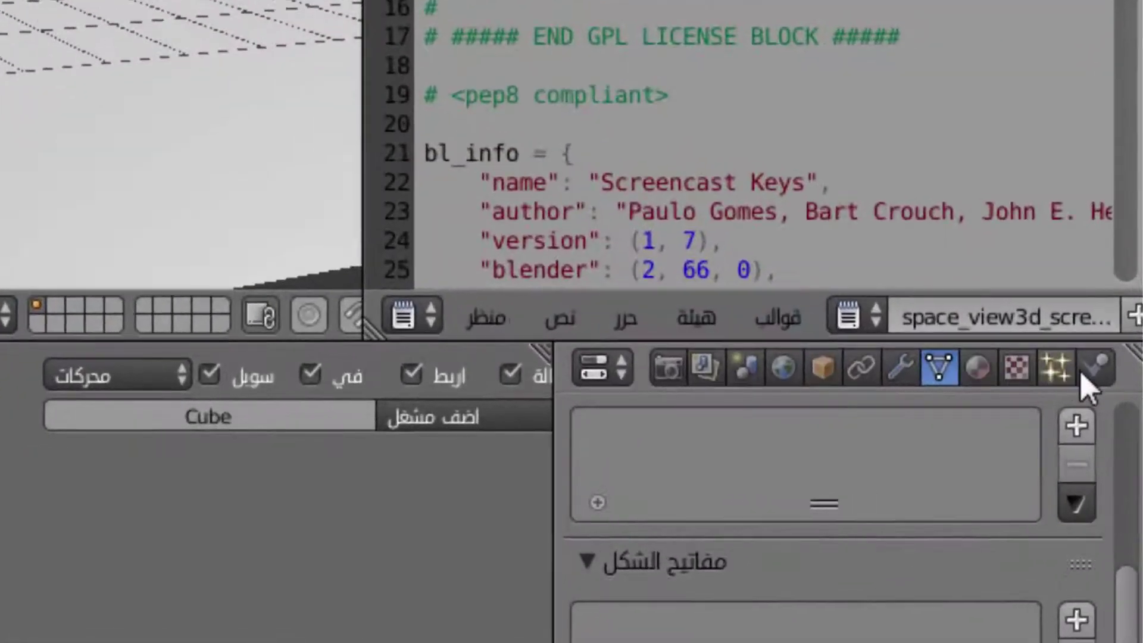
# Set the cube's physics type to Dynamic (متحرك)
pyautogui.click(1101, 373)
pyautogui.click(885, 559)
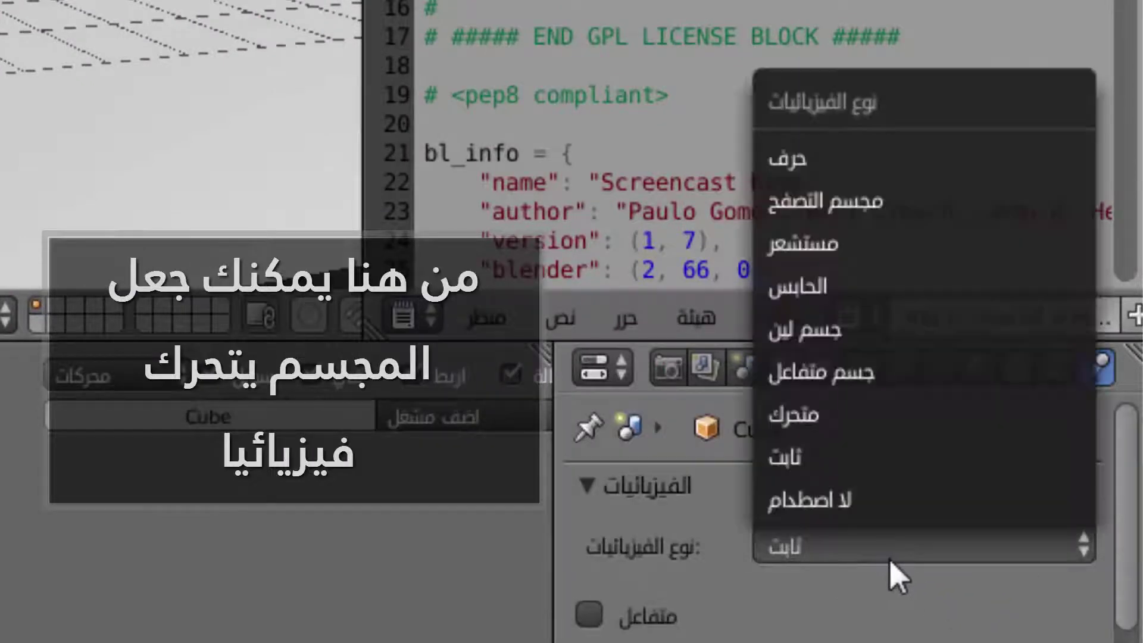
pyautogui.click(895, 560)
pyautogui.click(932, 549)
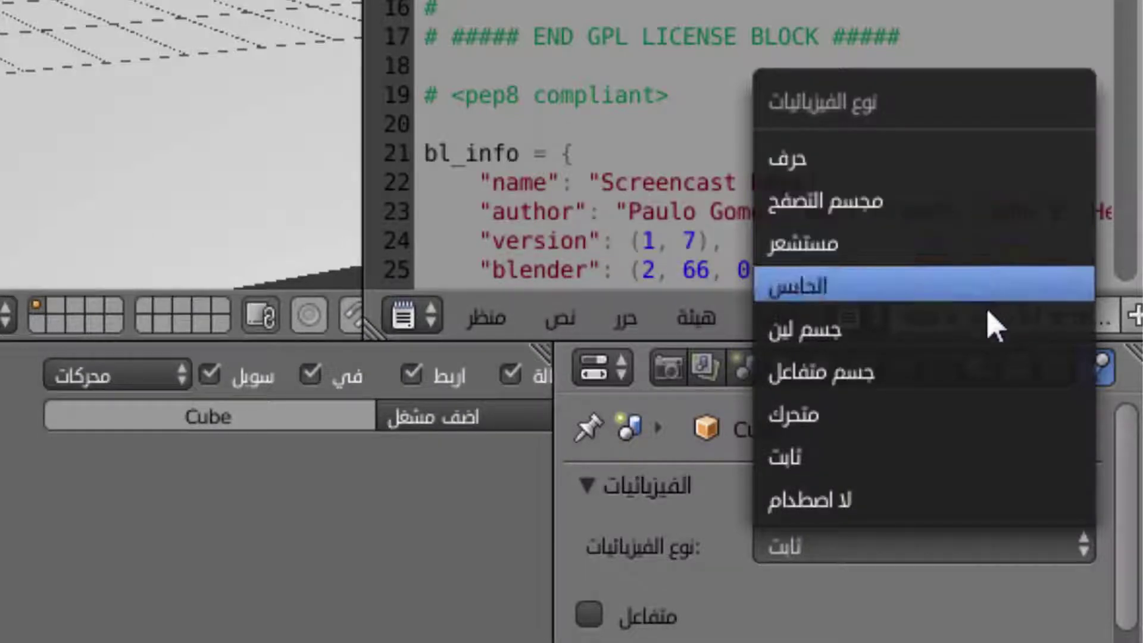
pyautogui.click(920, 418)
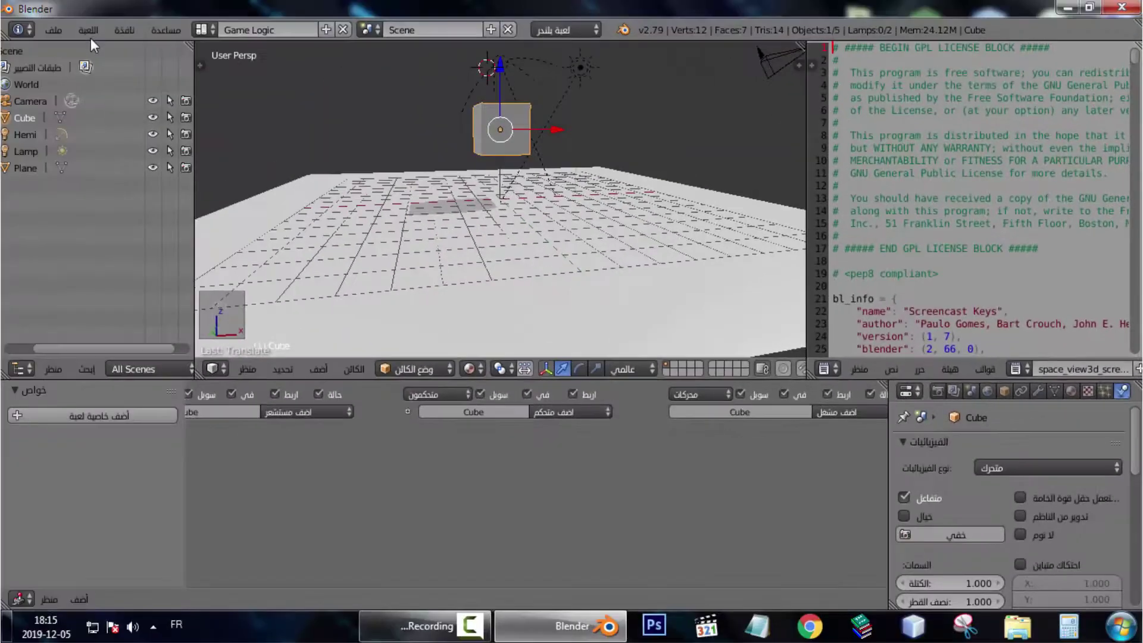
# Run the game engine to test the raised cube's physics, and stop it again
pyautogui.click(91, 33)
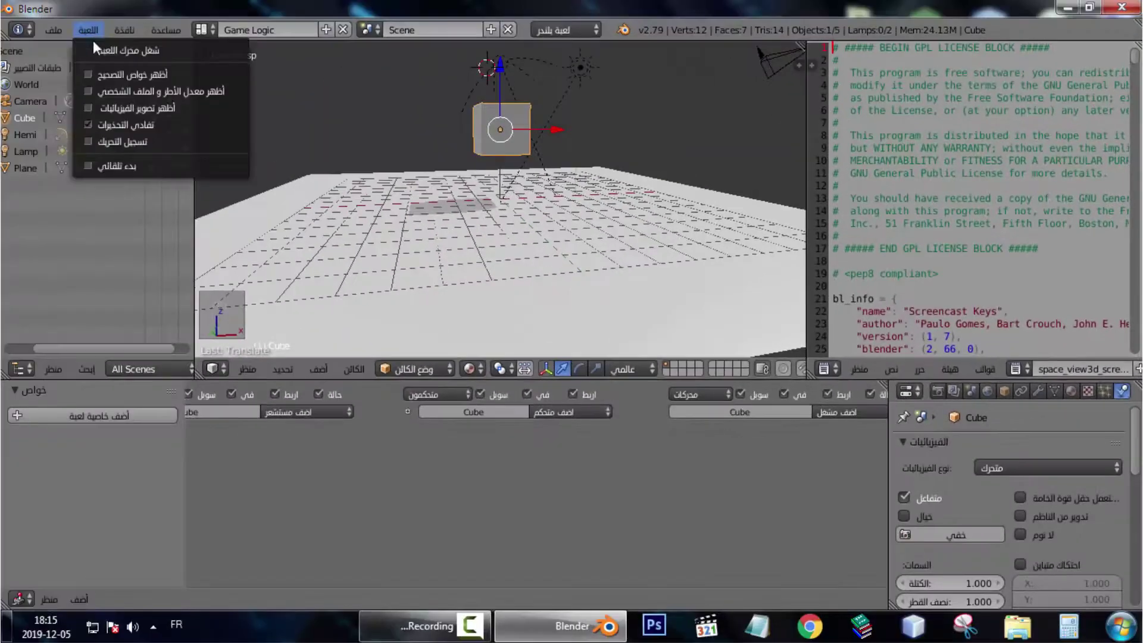
pyautogui.click(95, 45)
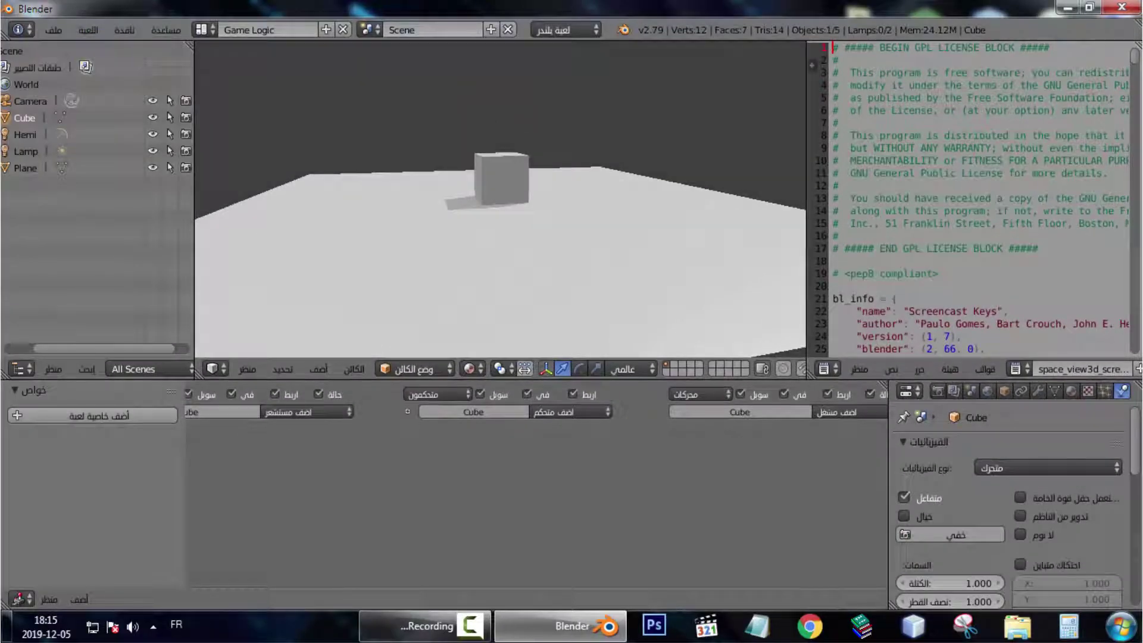
pyautogui.press('Escape')
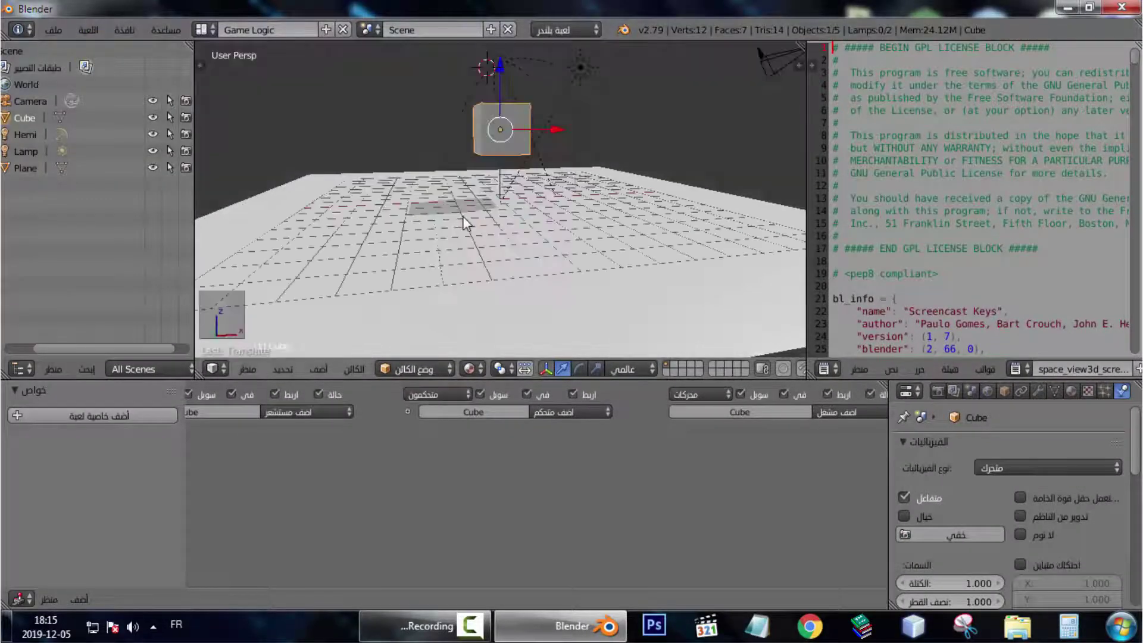
# Widen the Logic Editor by narrowing the adjacent properties editor and collapsing the game properties sidebar
pyautogui.moveTo(560, 248); pyautogui.dragTo(623, 281, button='middle')
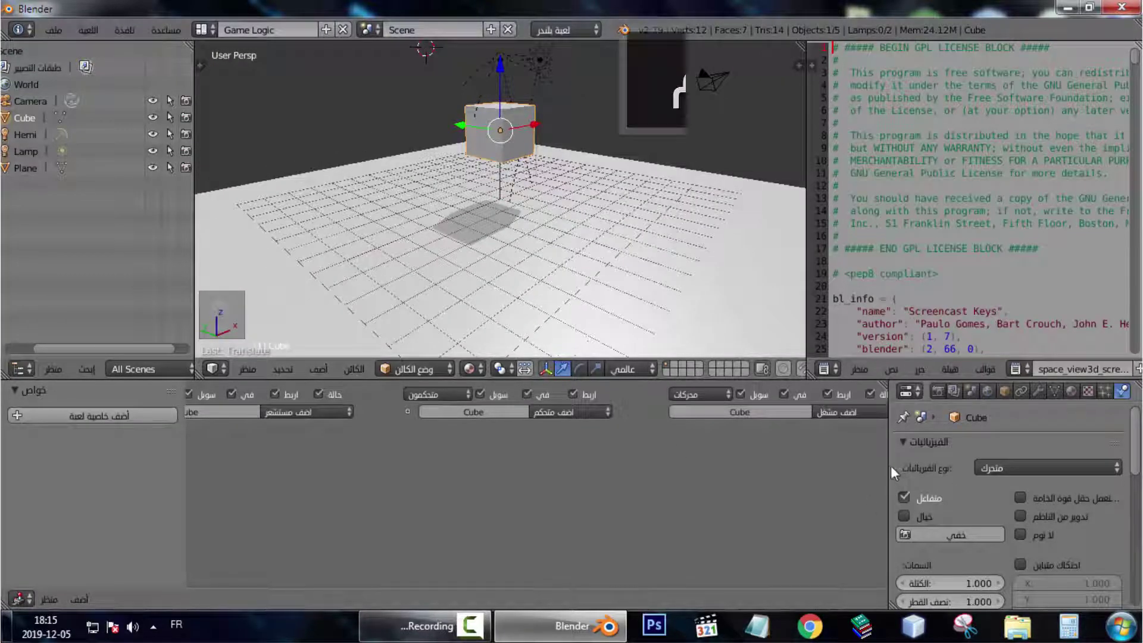
pyautogui.moveTo(888, 466); pyautogui.dragTo(1066, 454)
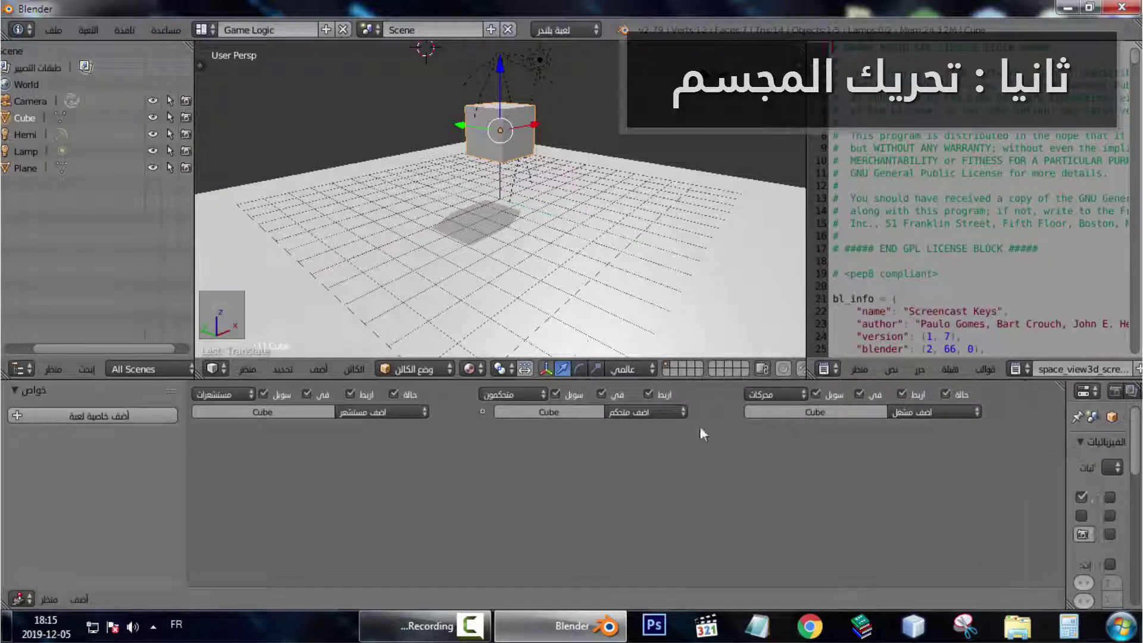
pyautogui.moveTo(185, 442); pyautogui.dragTo(3, 447)
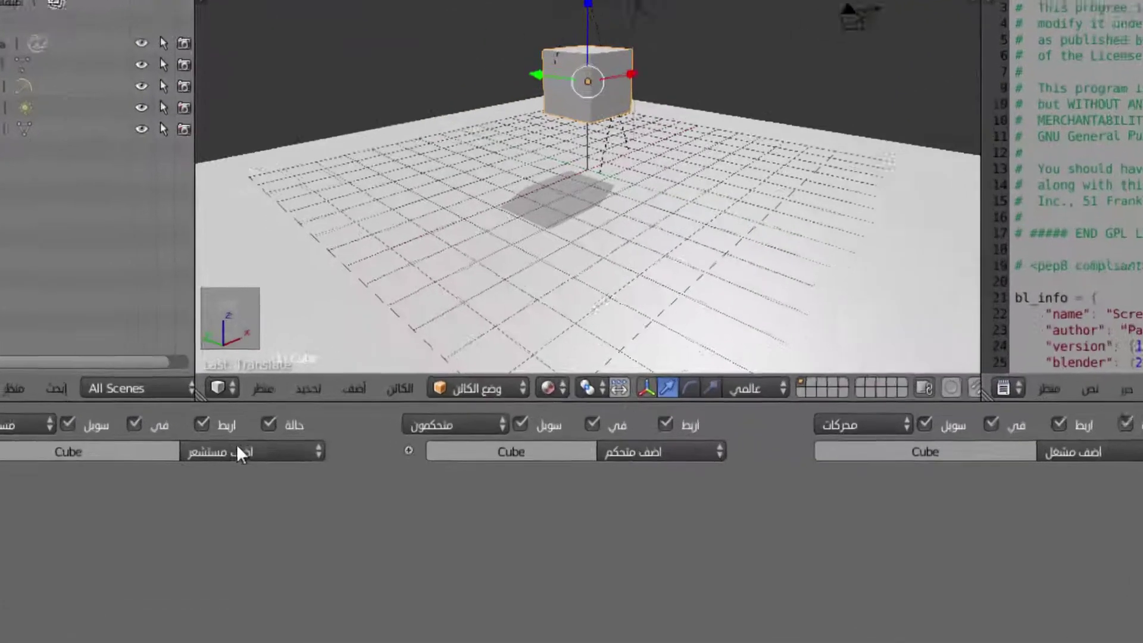
# Add a Keyboard sensor (لوحة المفاتيح) to the cube, assign the Up arrow as its key, and collapse it
pyautogui.click(192, 414)
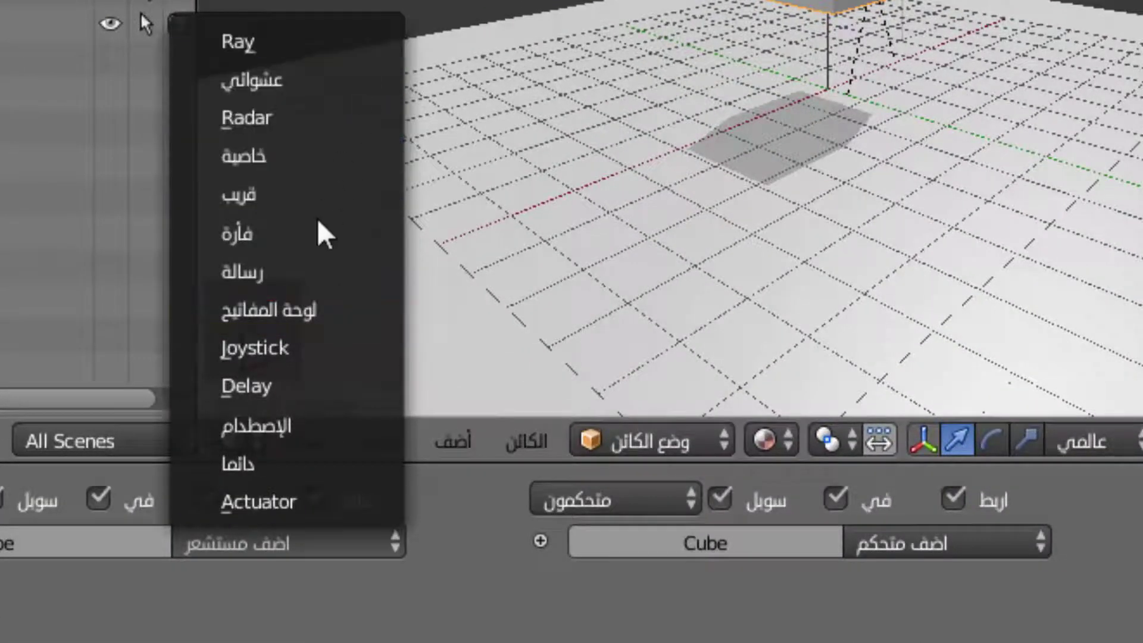
pyautogui.click(358, 311)
pyautogui.click(265, 447)
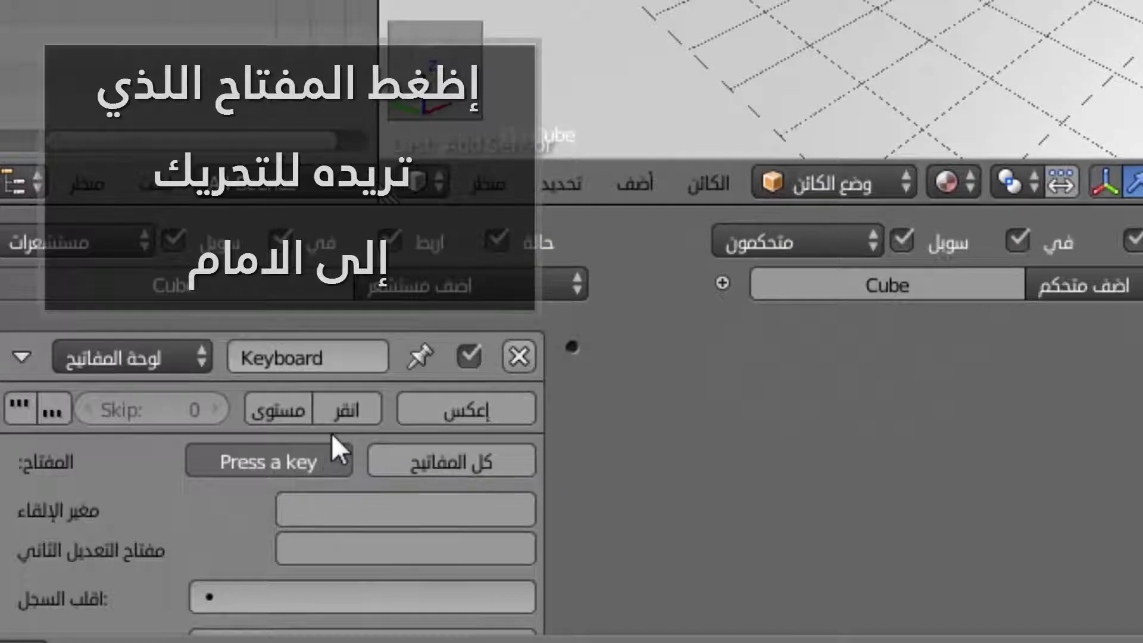
pyautogui.press('Up')
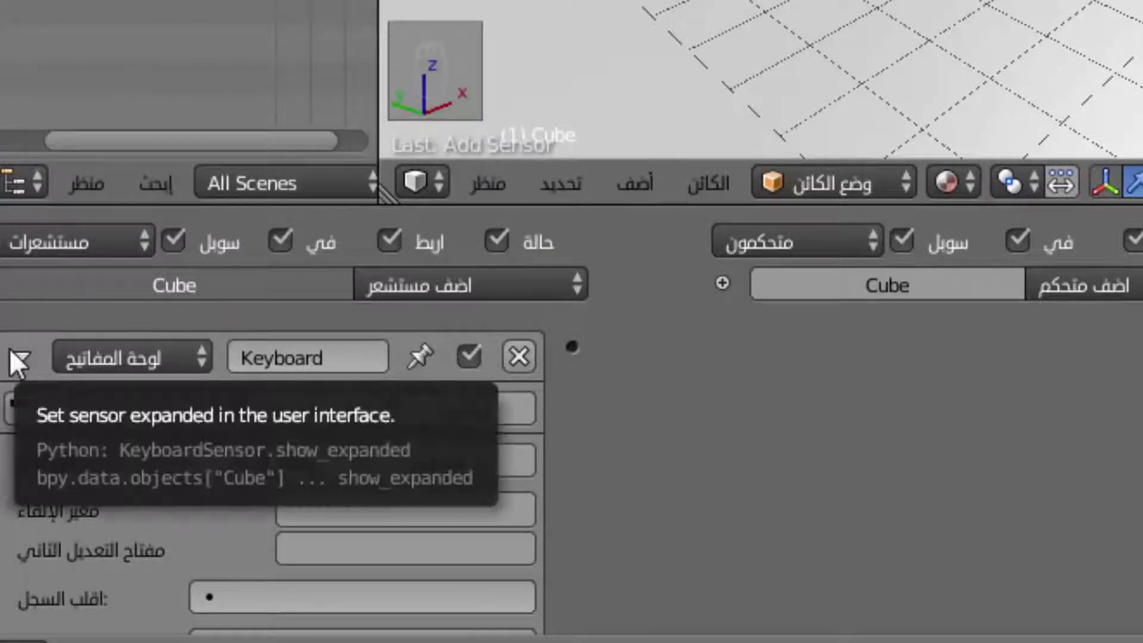
pyautogui.click(10, 356)
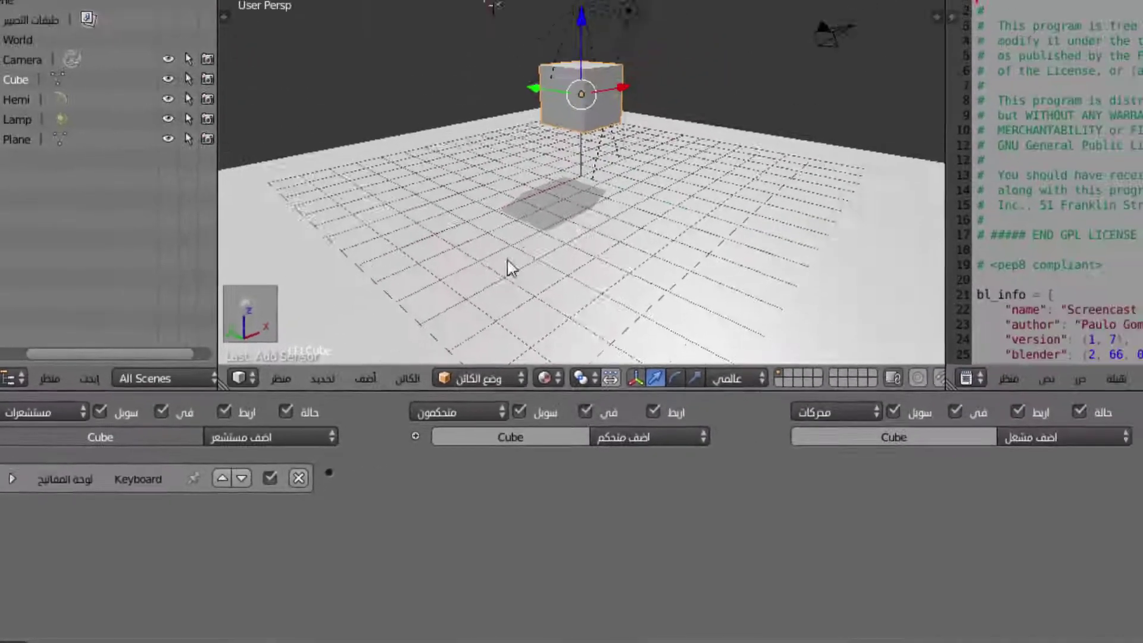
# Add a Motion actuator (حركة) to the cube and set its X location value to 0.5 for forward movement
pyautogui.moveTo(437, 275); pyautogui.dragTo(435, 296, button='middle')
pyautogui.moveTo(417, 305); pyautogui.dragTo(567, 301, button='middle')
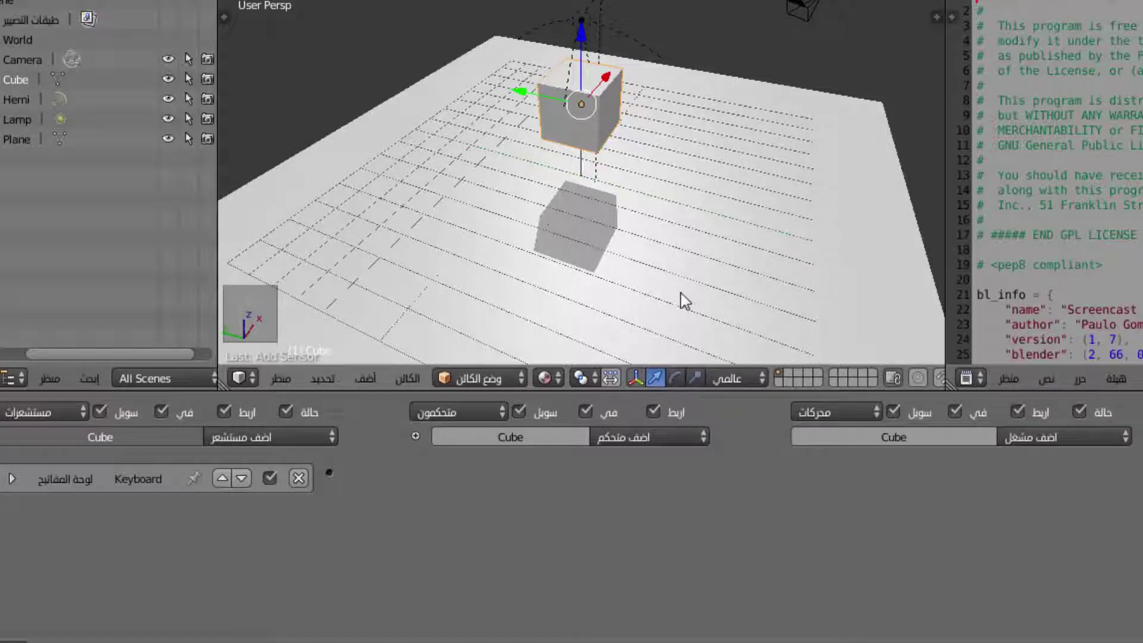
pyautogui.moveTo(681, 293); pyautogui.dragTo(707, 291, button='middle')
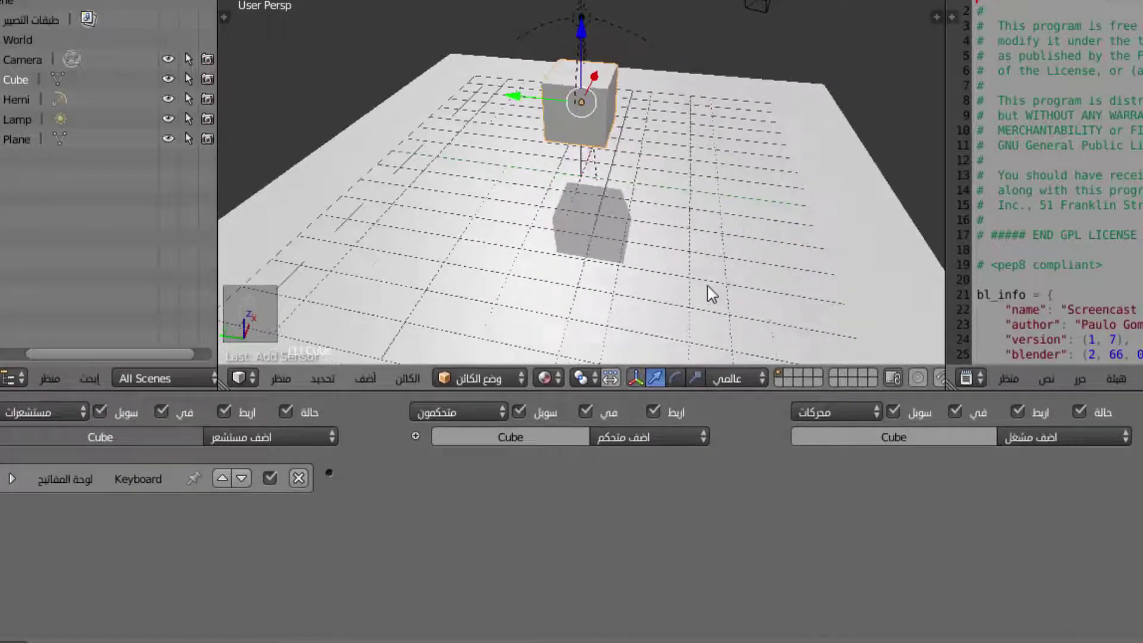
pyautogui.click(1032, 441)
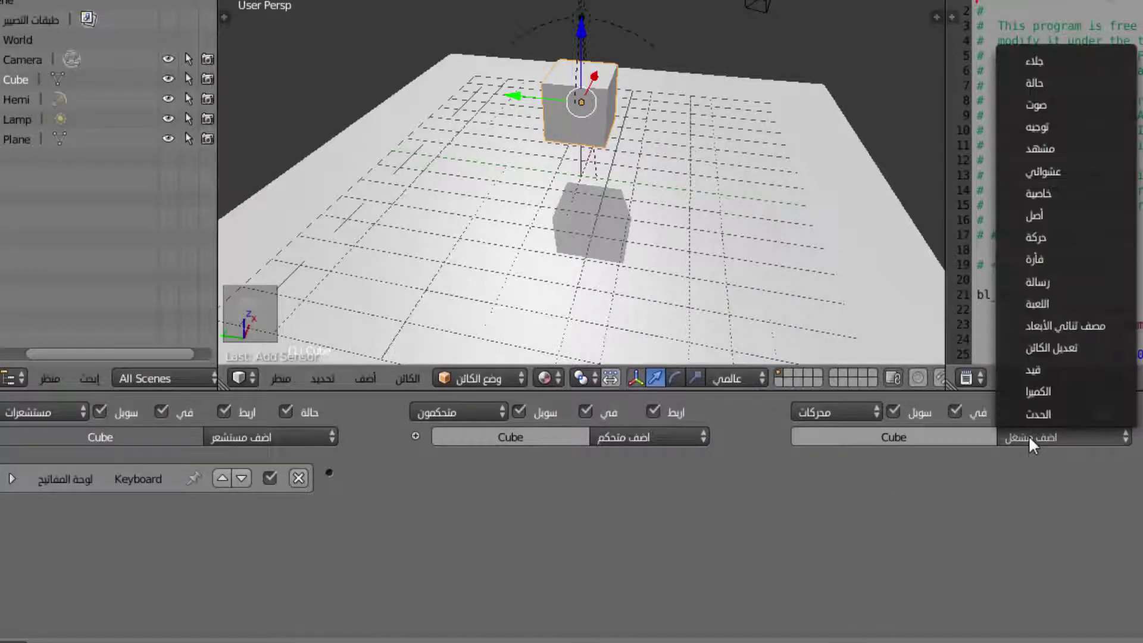
pyautogui.click(1065, 238)
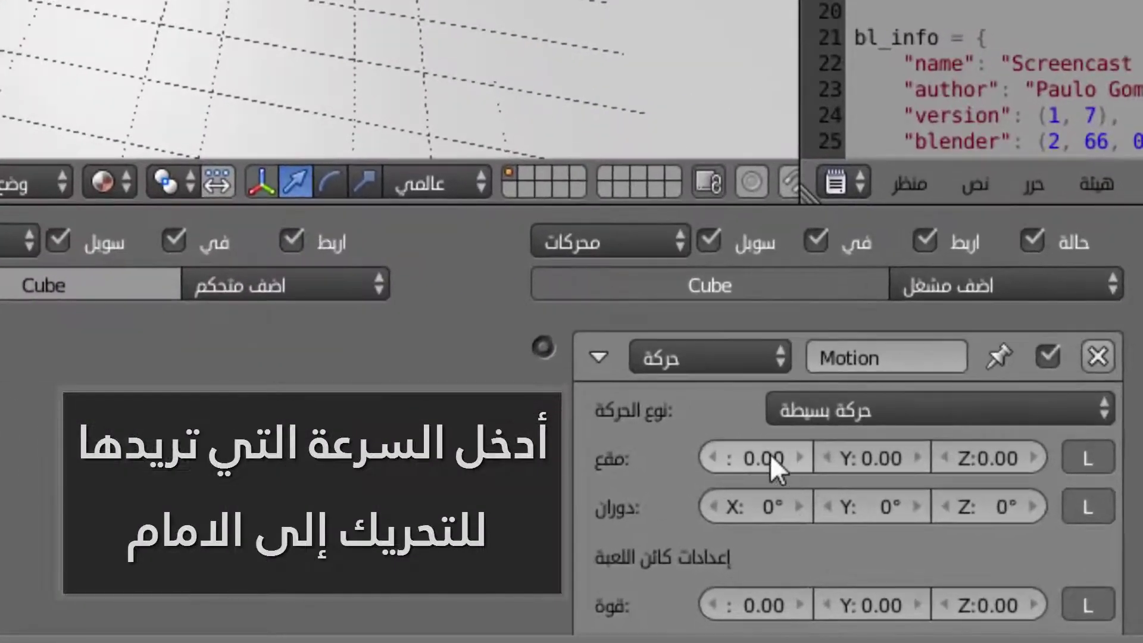
pyautogui.click(770, 455)
pyautogui.write('0')
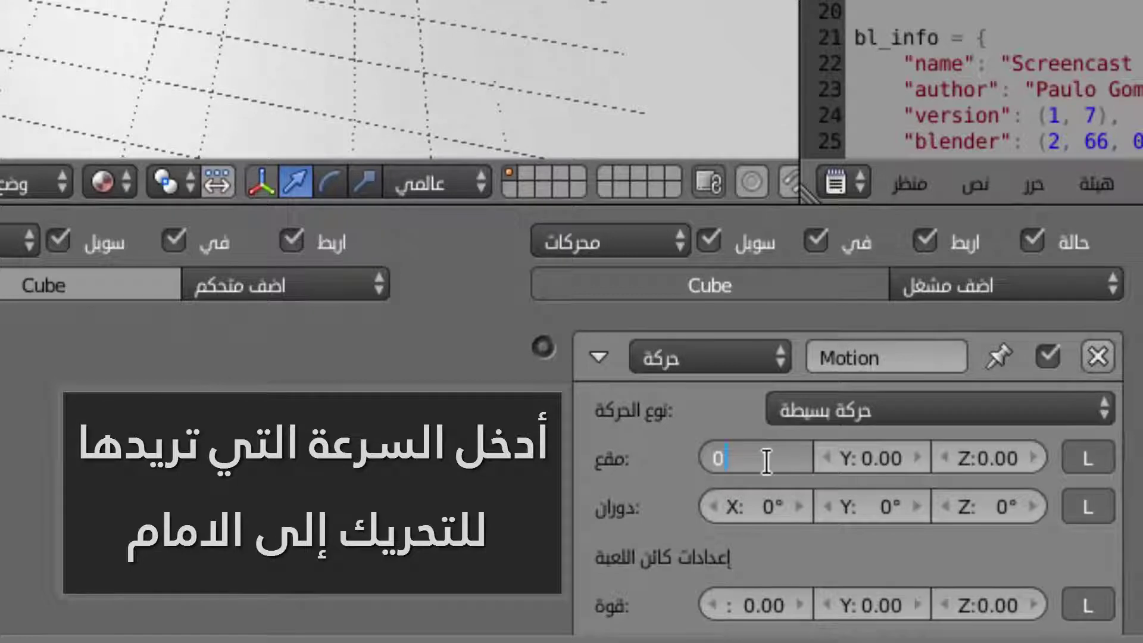
pyautogui.write('.5')
pyautogui.press('Return')
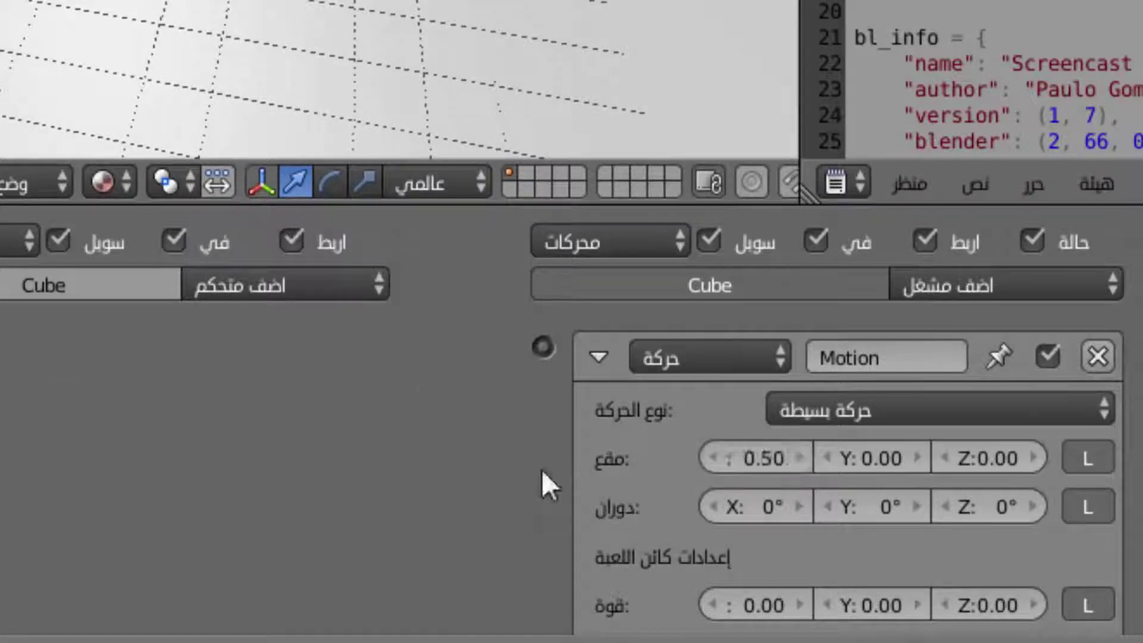
# Collapse the Motion actuator and link the Keyboard sensor to it through an And controller, collapsed as well
pyautogui.click(598, 356)
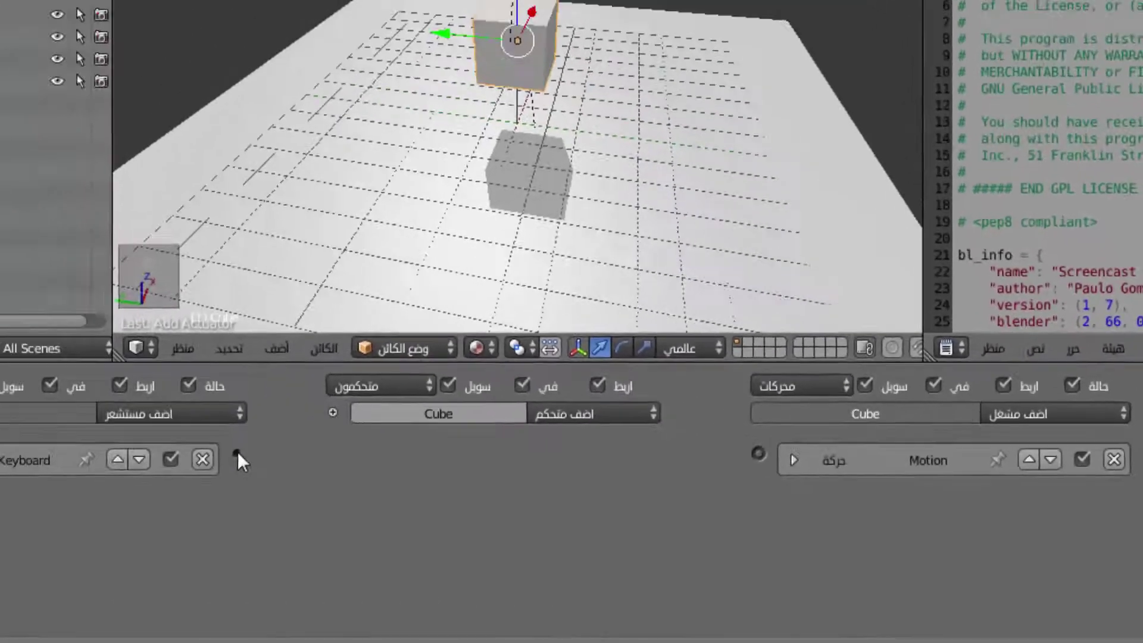
pyautogui.moveTo(238, 453); pyautogui.dragTo(759, 454)
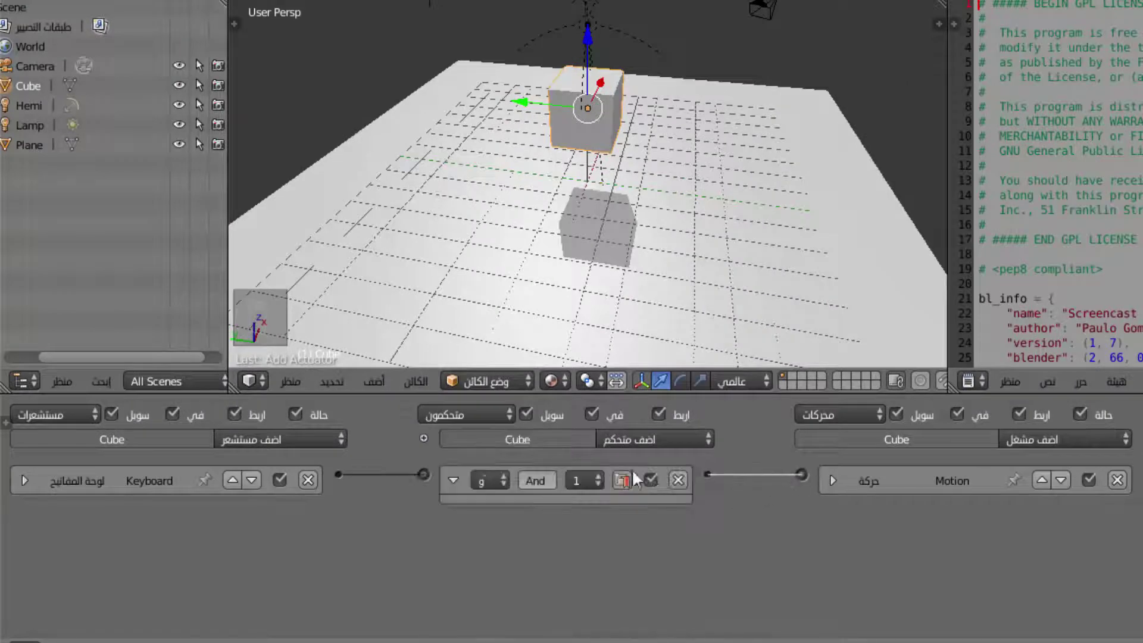
pyautogui.click(453, 480)
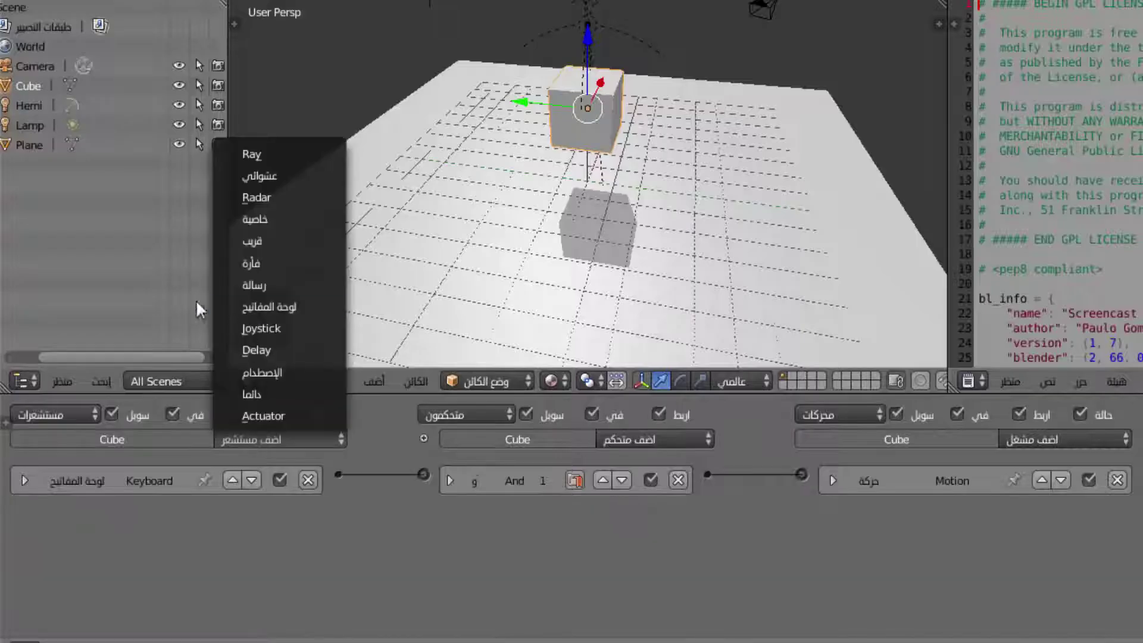
# Add a second Keyboard sensor (لوحة المفاتيح) to the cube, assign the arrow key for backward movement, and collapse it
pyautogui.click(248, 305)
pyautogui.click(153, 572)
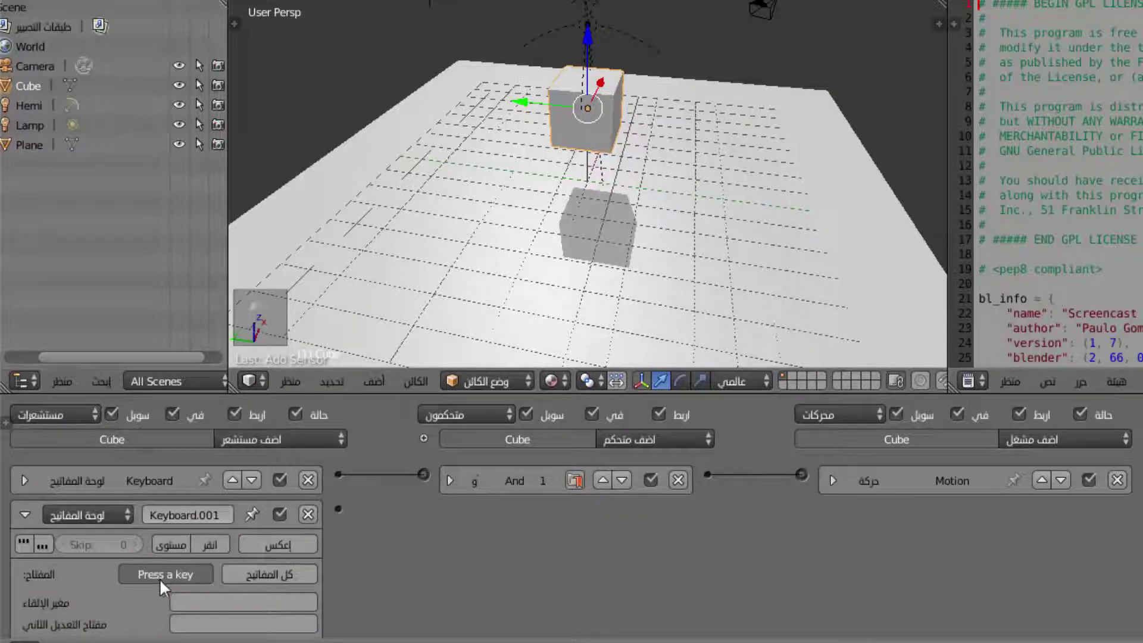
pyautogui.press('Up')
pyautogui.click(24, 515)
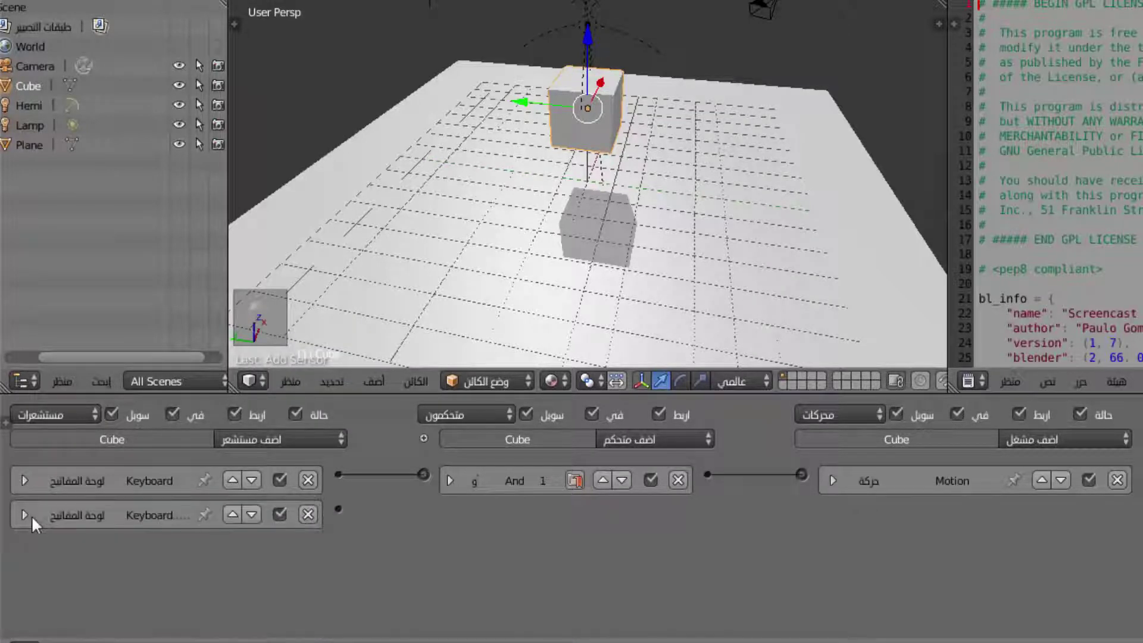
# Add a second Motion actuator (حركة) with X location -0.5, collapse it, and link the second Keyboard sensor to it
pyautogui.click(1067, 440)
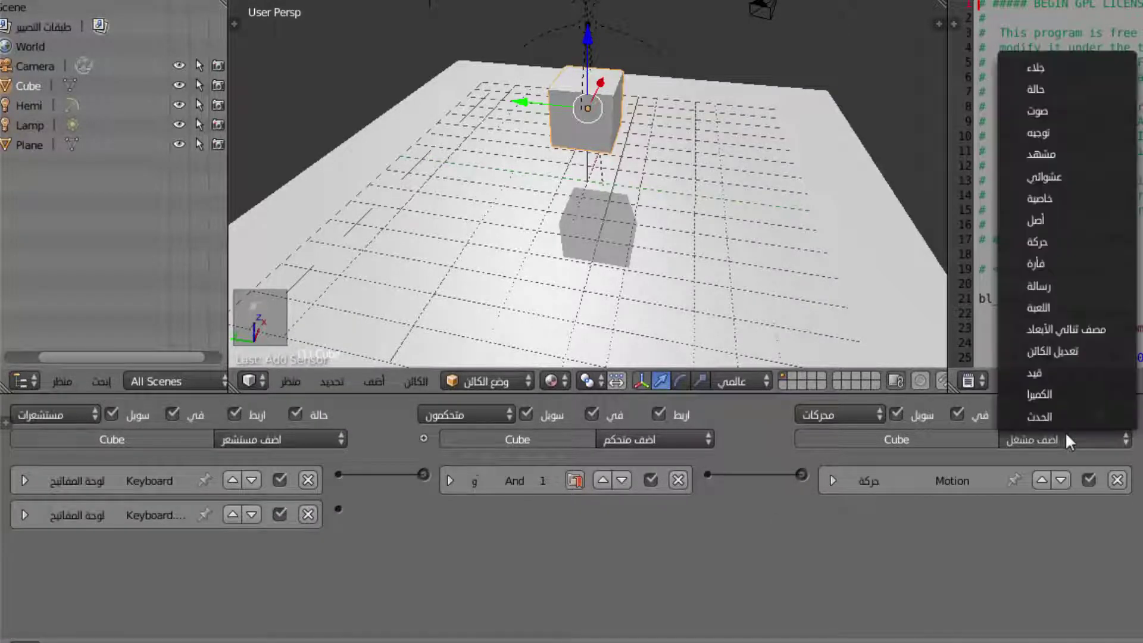
pyautogui.click(1071, 246)
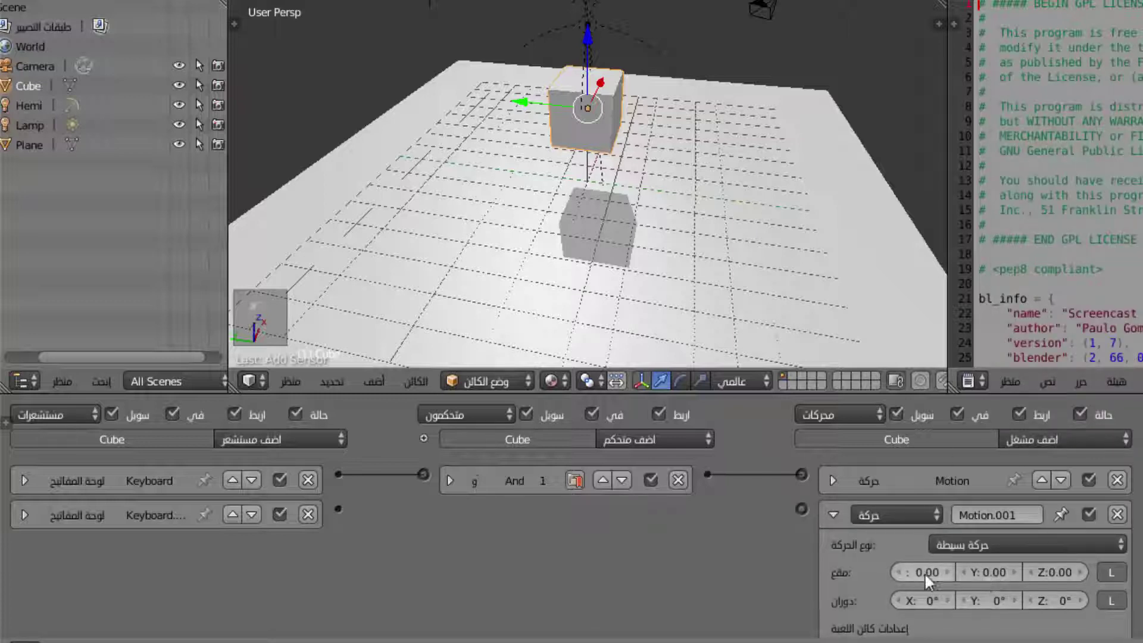
pyautogui.write('-0.5')
pyautogui.press('Return')
pyautogui.click(833, 515)
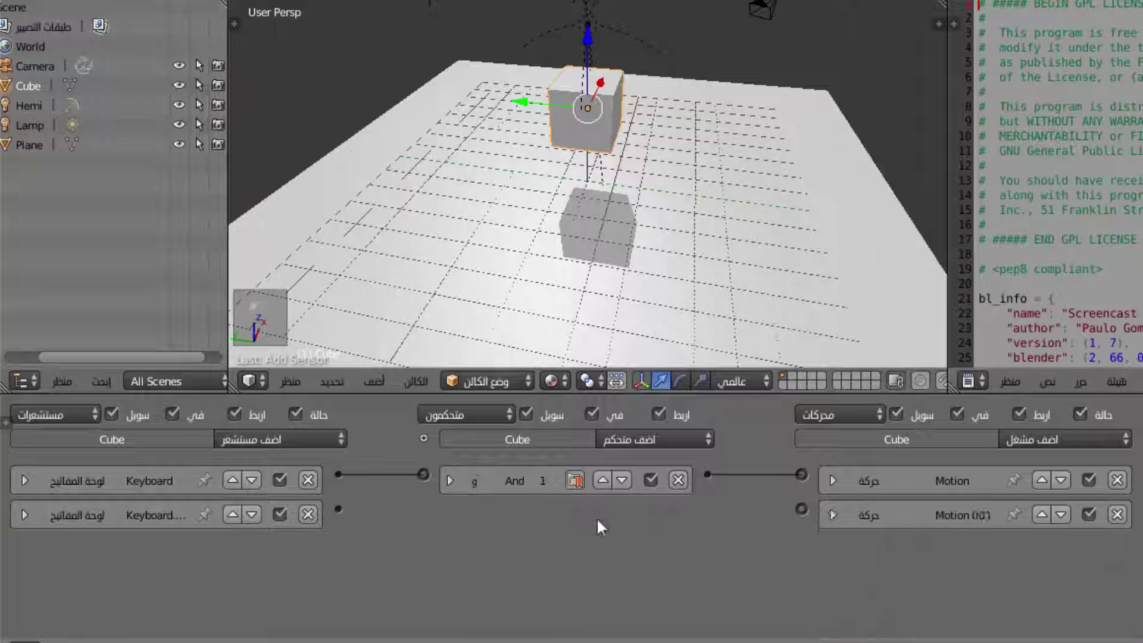
pyautogui.moveTo(338, 509); pyautogui.dragTo(801, 509)
# Add a third Keyboard sensor (لوحة المفاتيح) to the cube, assign the Right arrow as its key, and collapse it
pyautogui.click(275, 439)
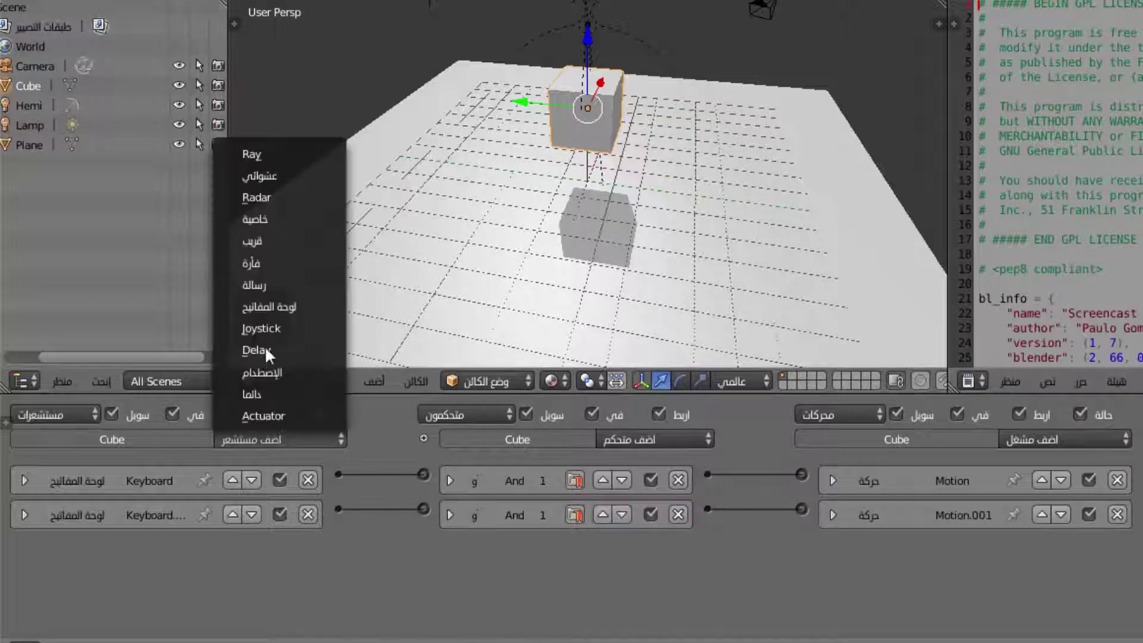
pyautogui.click(265, 307)
pyautogui.click(143, 606)
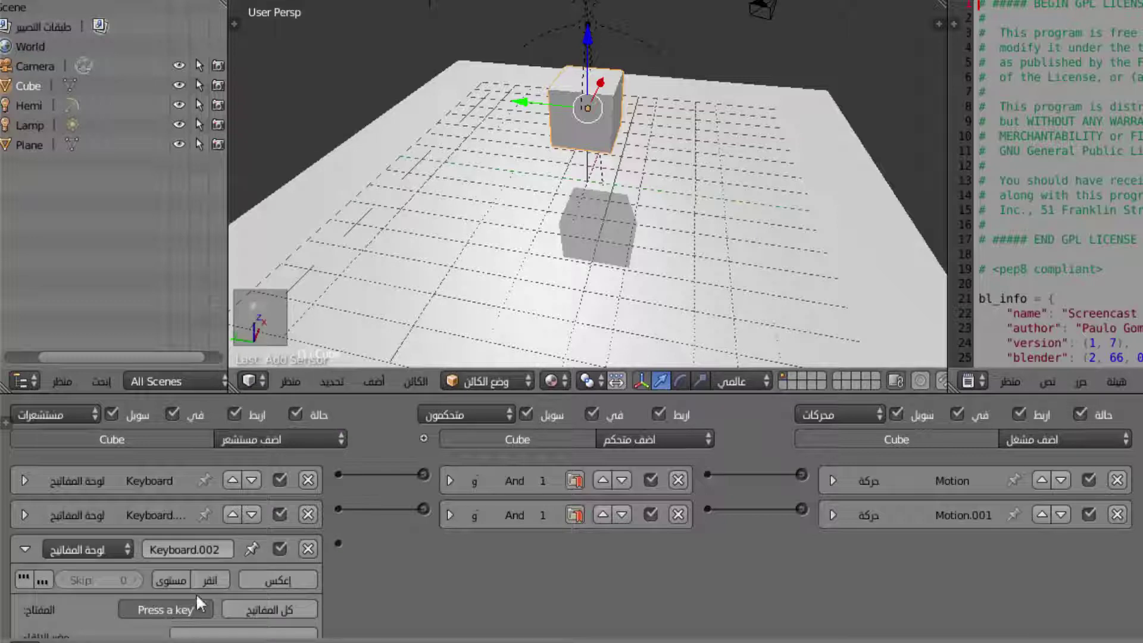
pyautogui.press('Right')
pyautogui.click(25, 548)
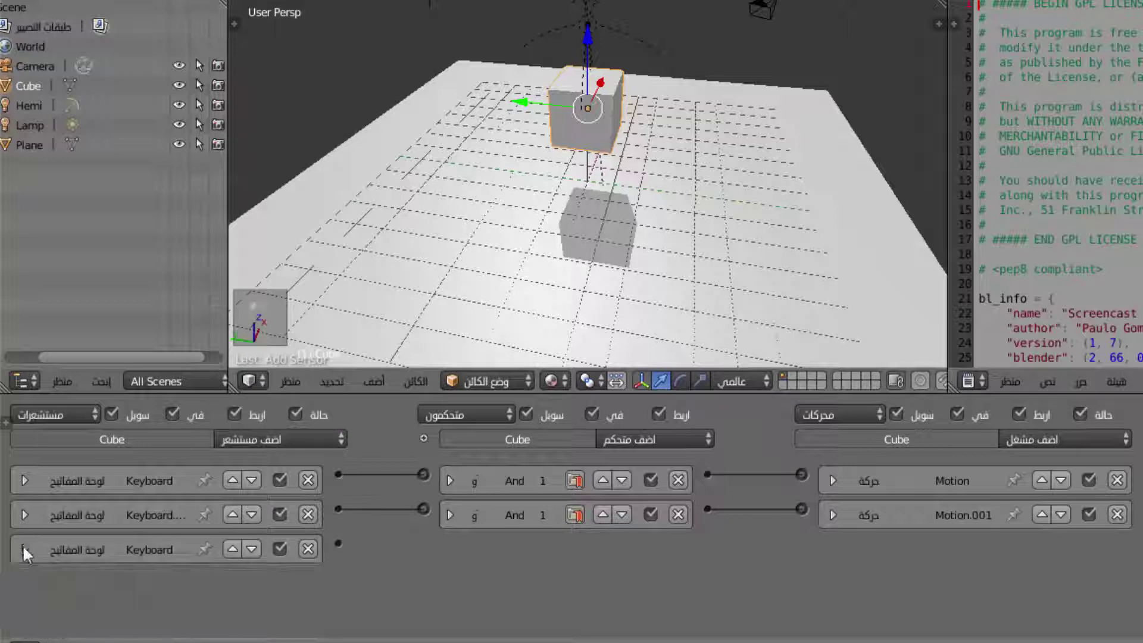
# Add a third Motion actuator (حركة) with Y location -0.5, collapse it, and link the Right arrow sensor to it
pyautogui.click(1049, 441)
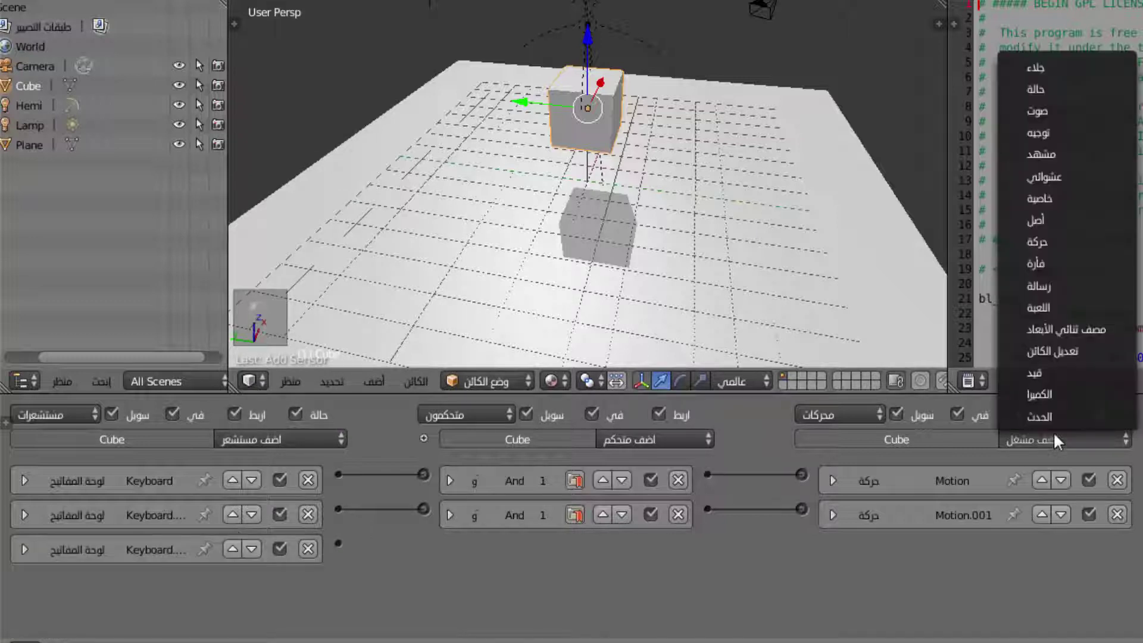
pyautogui.click(1053, 241)
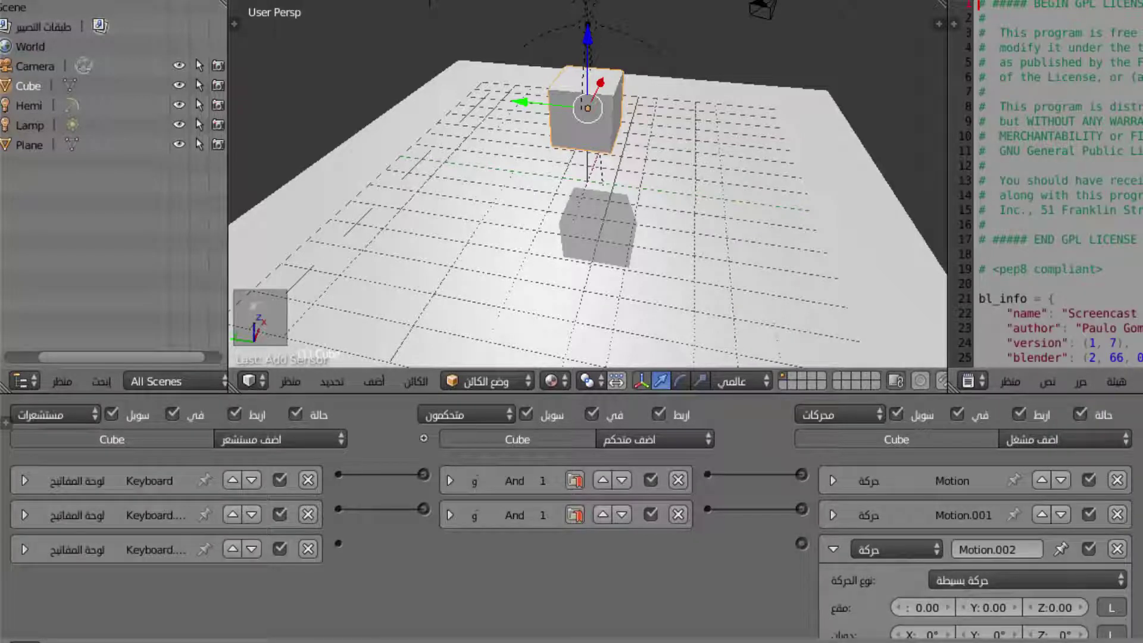
pyautogui.scroll(-6, 571, 516)
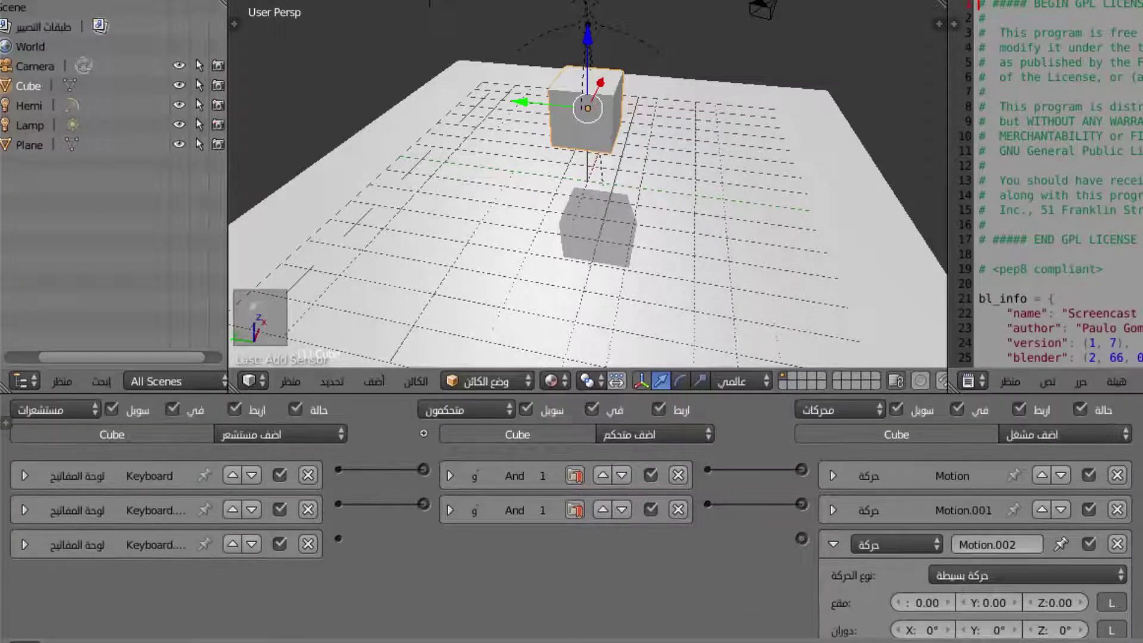
pyautogui.scroll(2, 848, 513)
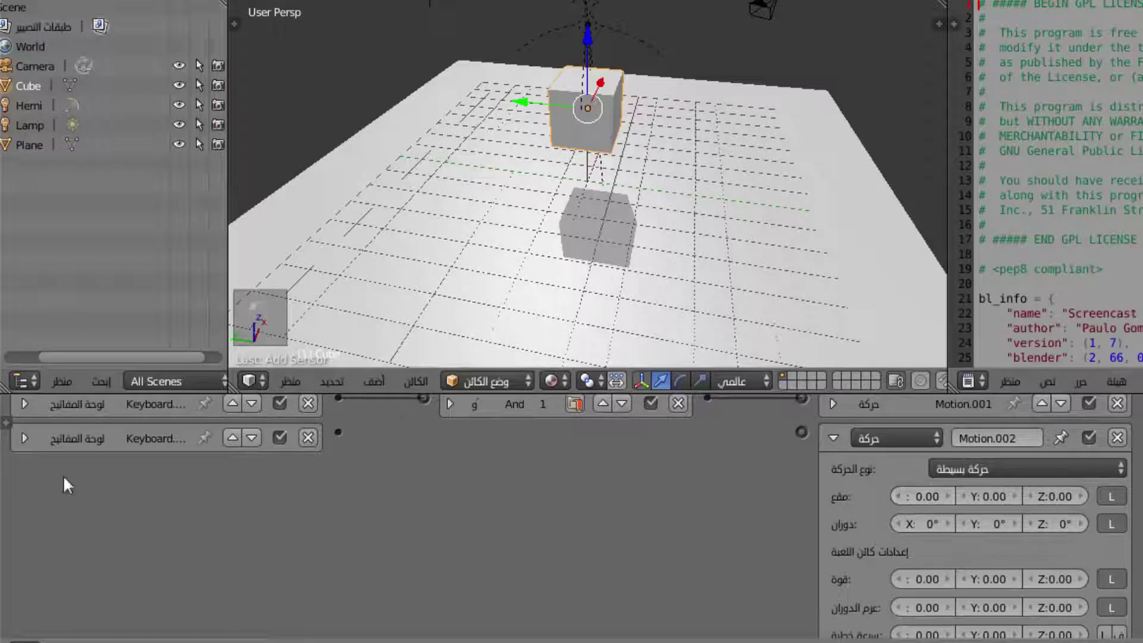
pyautogui.click(25, 437)
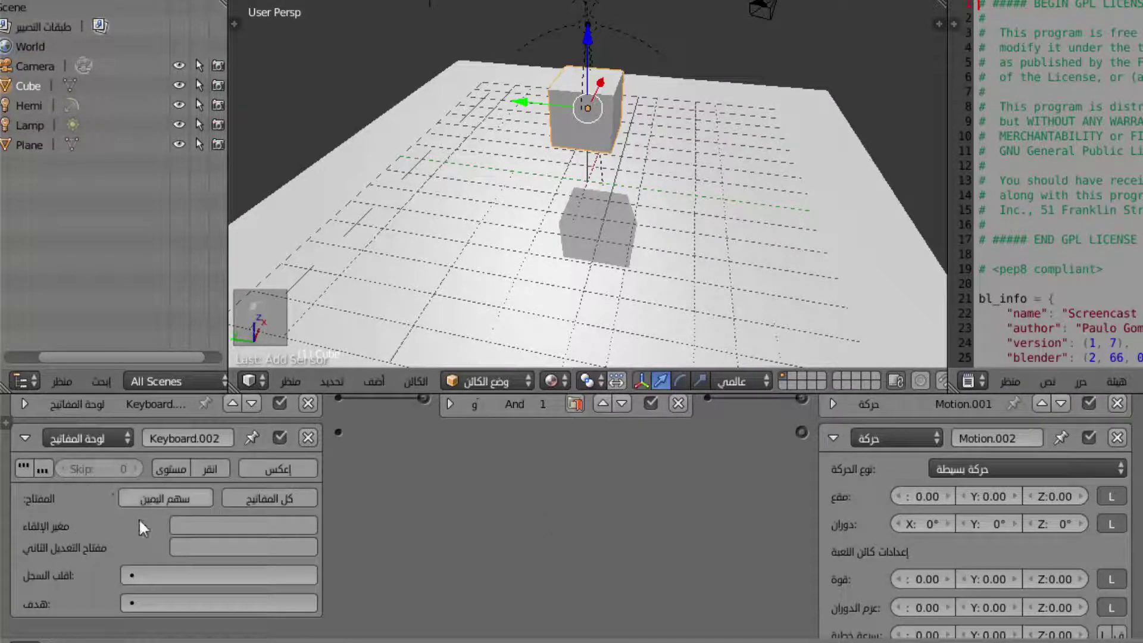
pyautogui.click(24, 439)
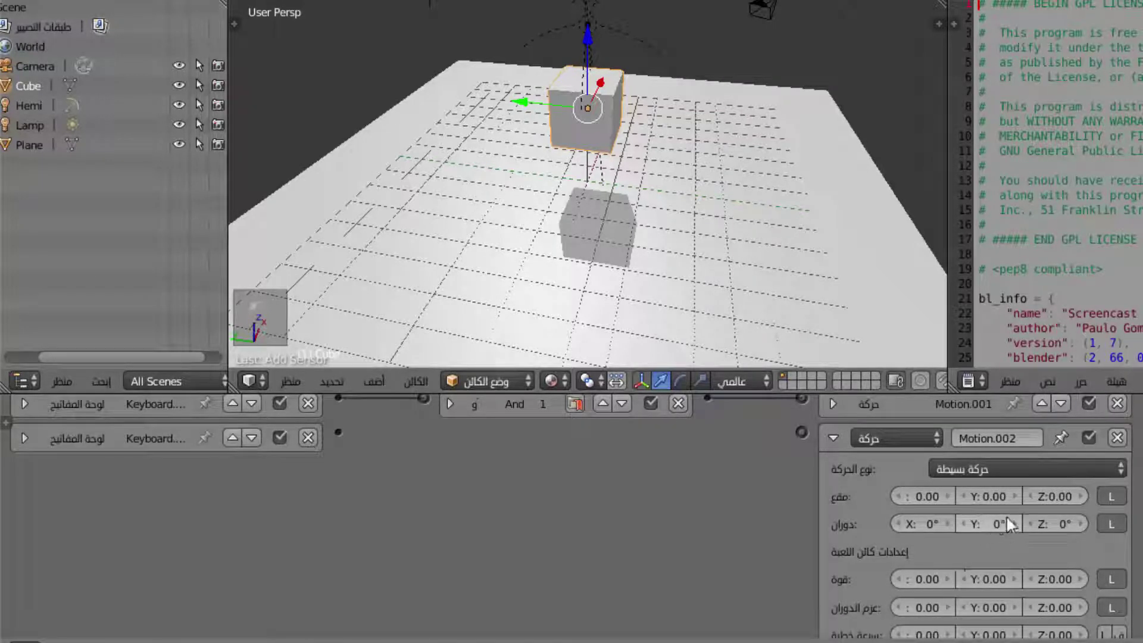
pyautogui.click(992, 497)
pyautogui.press('BackSpace')
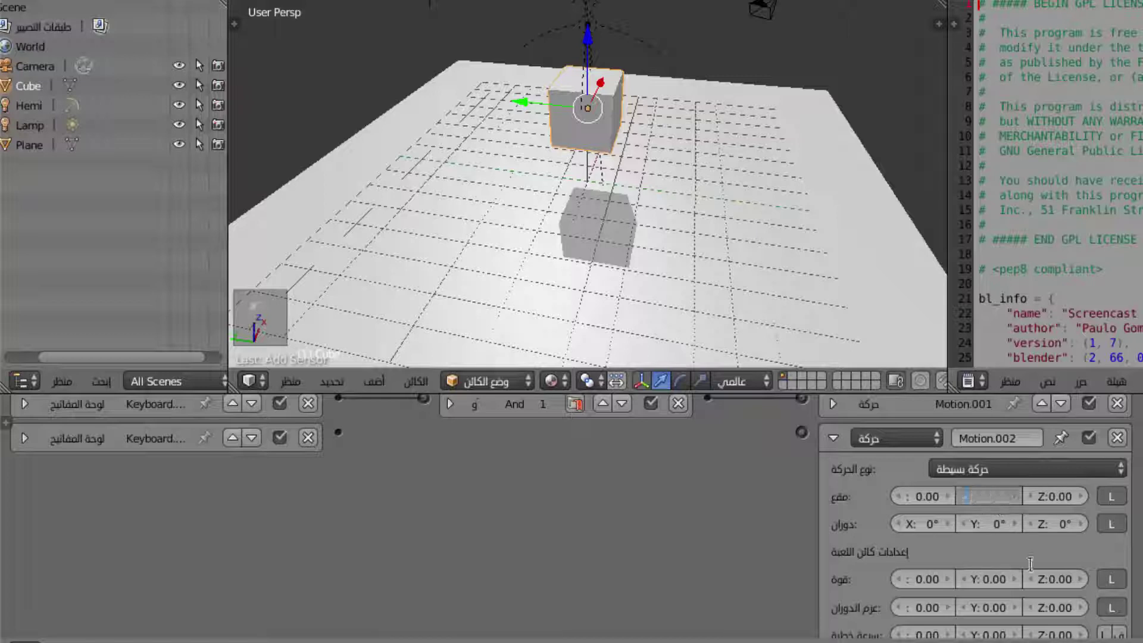
pyautogui.write('-0.5')
pyautogui.press('Return')
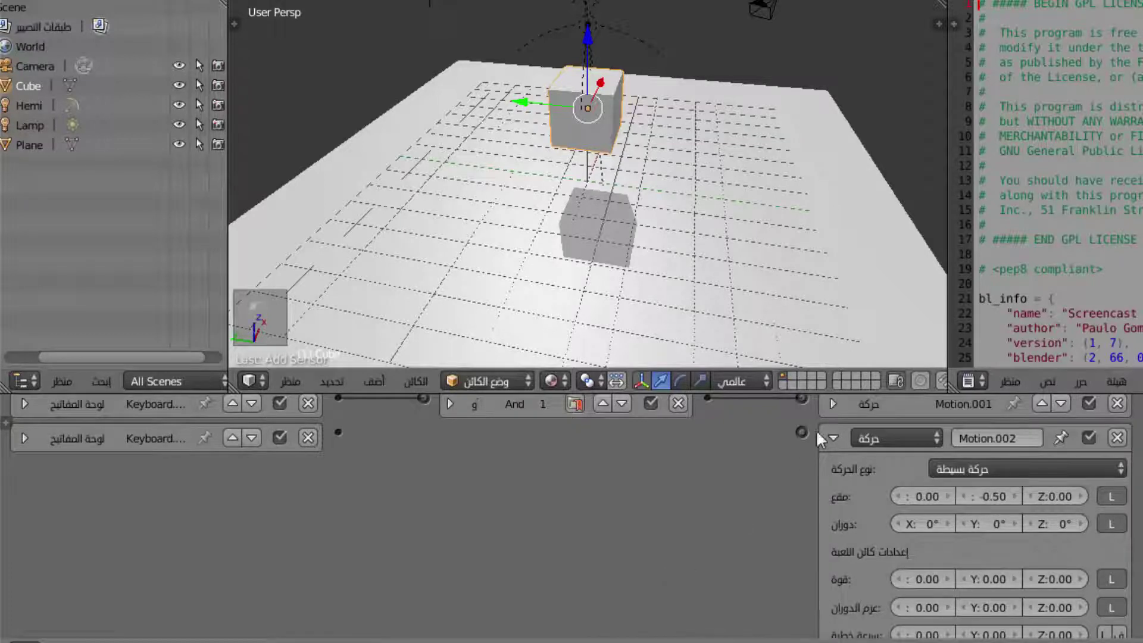
pyautogui.click(834, 438)
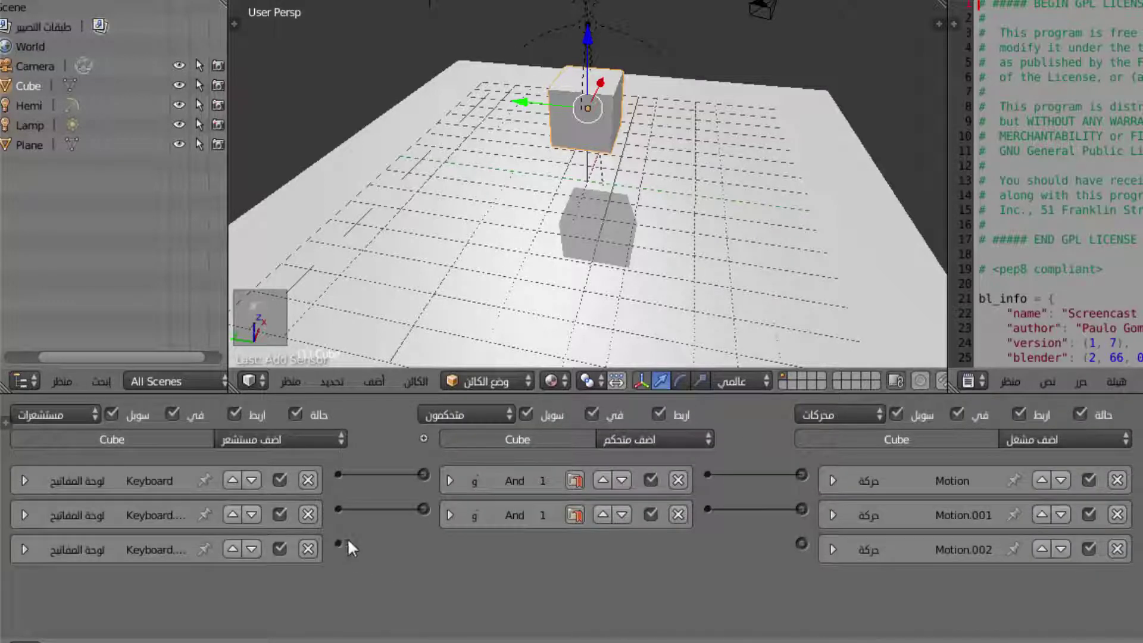
pyautogui.moveTo(339, 543); pyautogui.dragTo(801, 543)
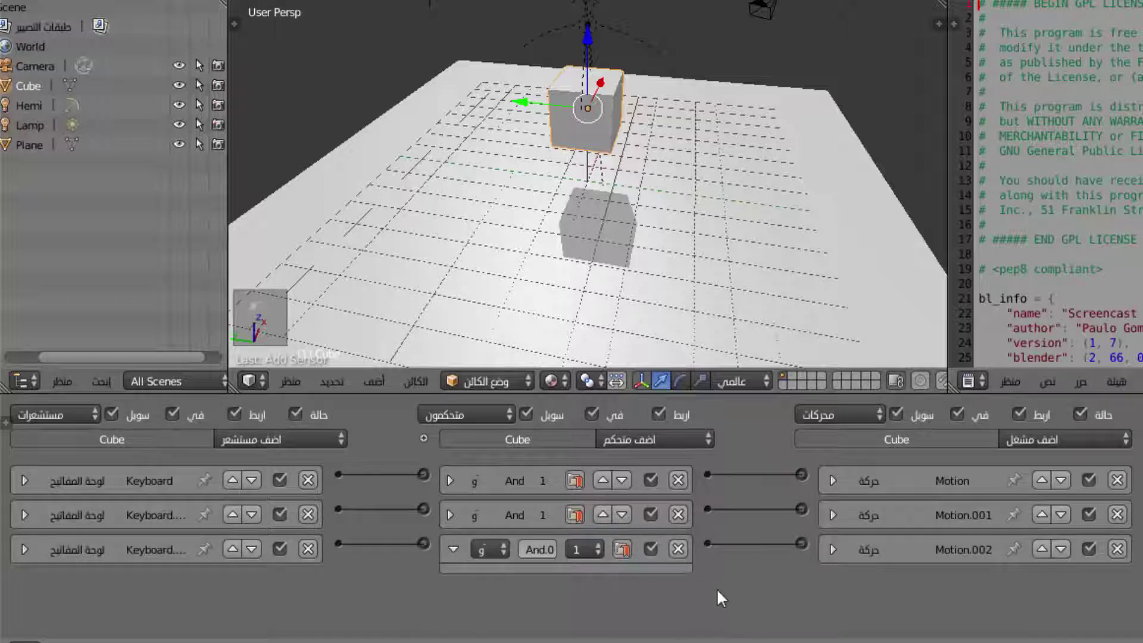
# Add a fourth Keyboard sensor (لوحة المفاتيح) to the cube, assign the Left arrow as its key, and collapse it
pyautogui.click(295, 437)
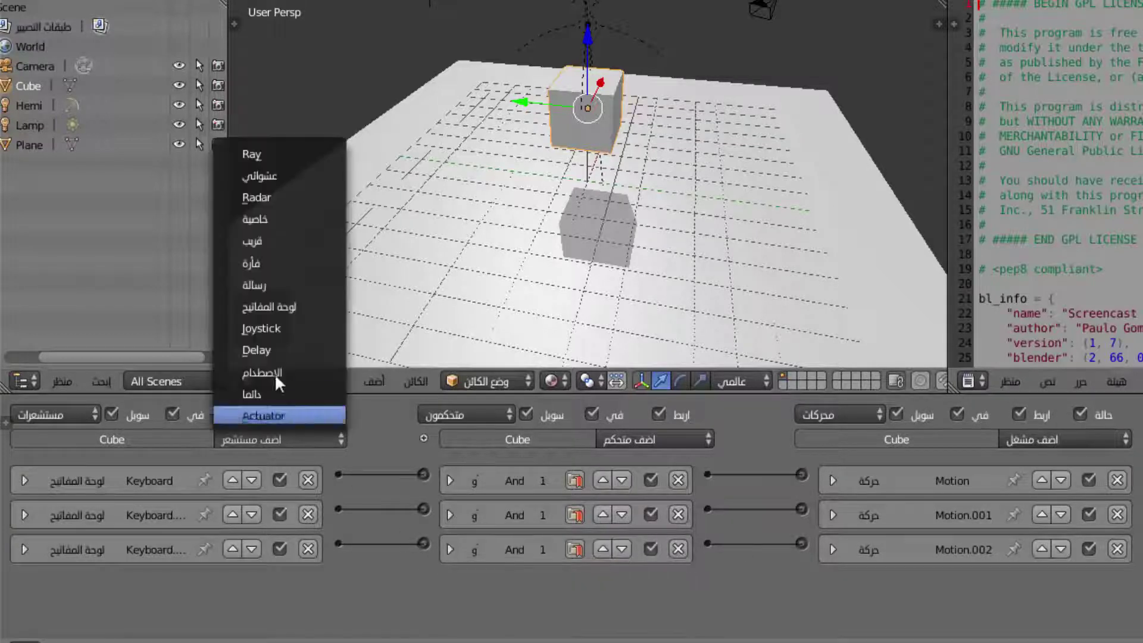
pyautogui.click(269, 306)
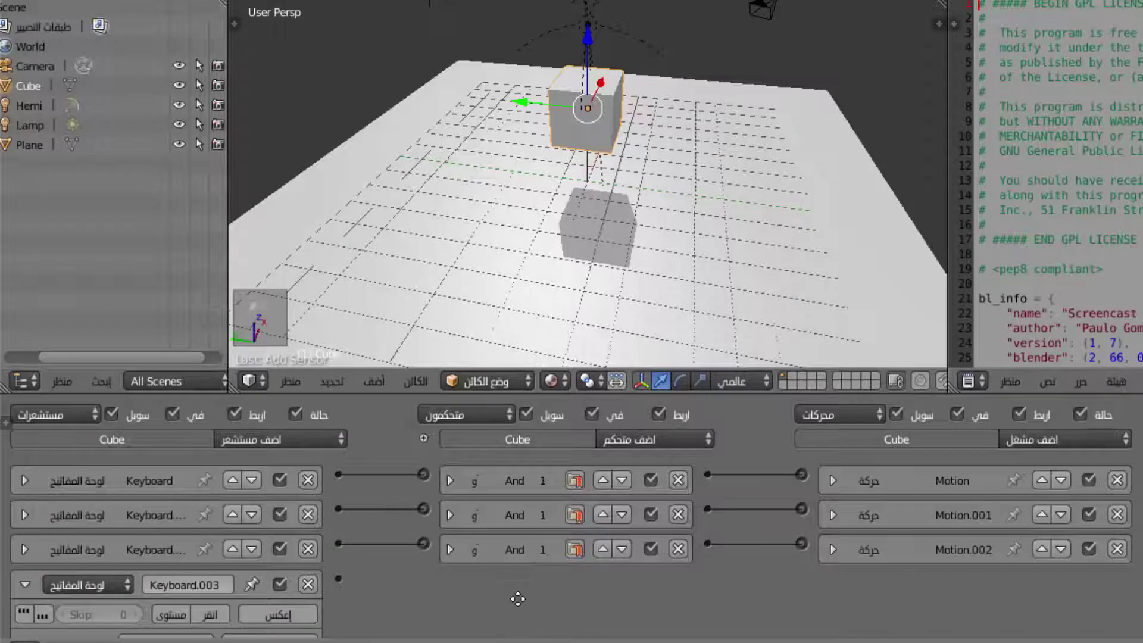
pyautogui.moveTo(516, 632); pyautogui.dragTo(521, 559, button='middle')
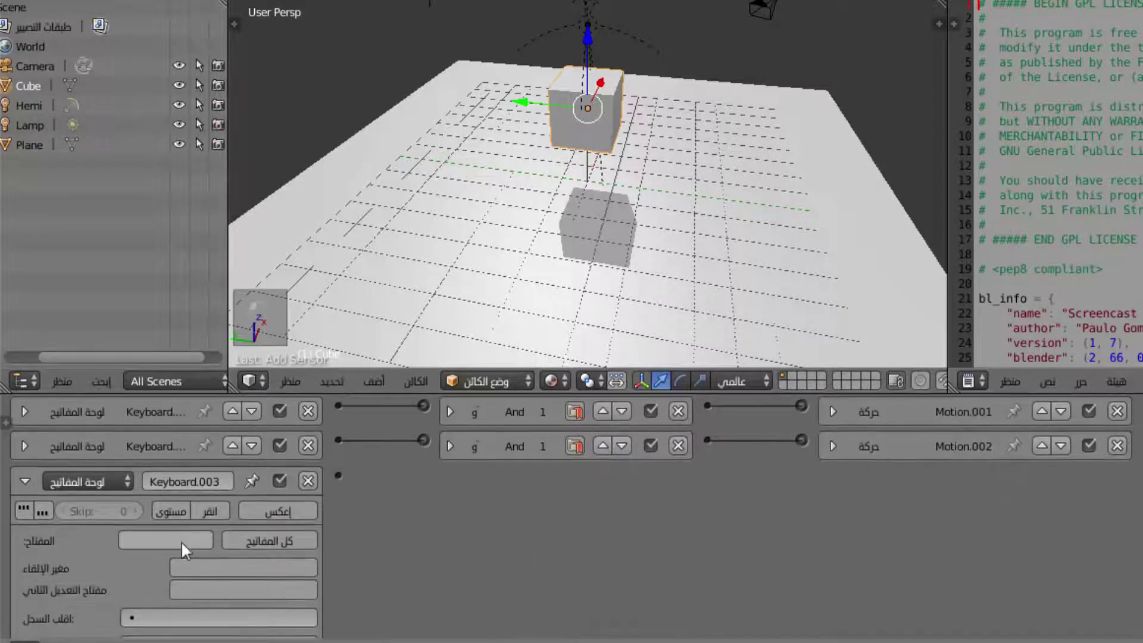
pyautogui.click(179, 542)
pyautogui.press('Left')
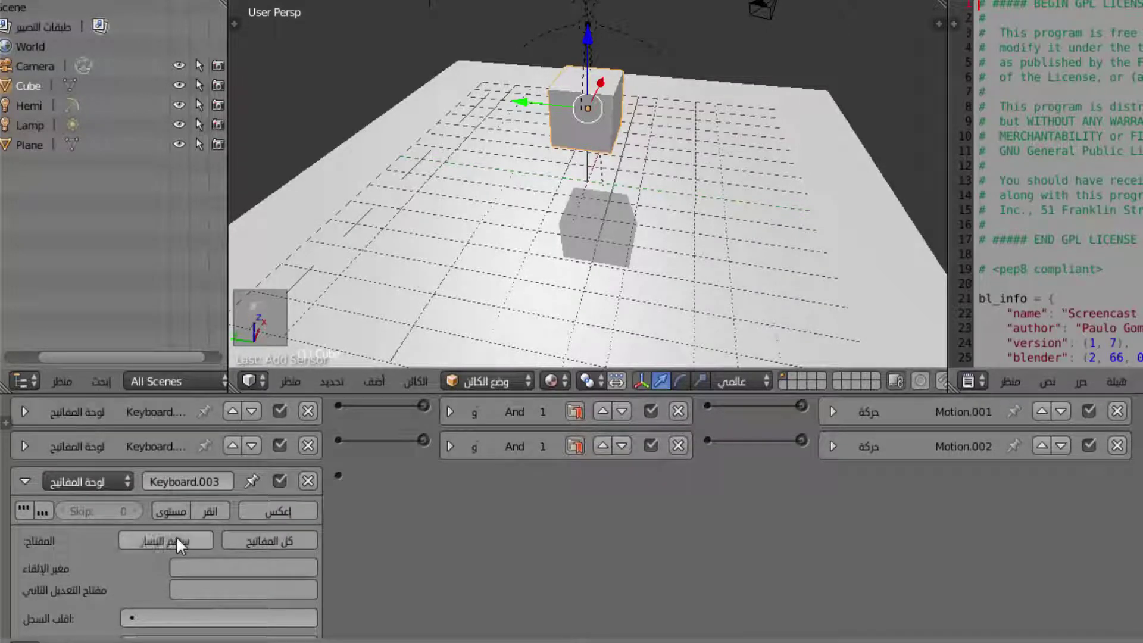
pyautogui.click(27, 479)
# Add a fourth Motion actuator (حركة) to the cube and set its Y location value to 0.5
pyautogui.click(1073, 436)
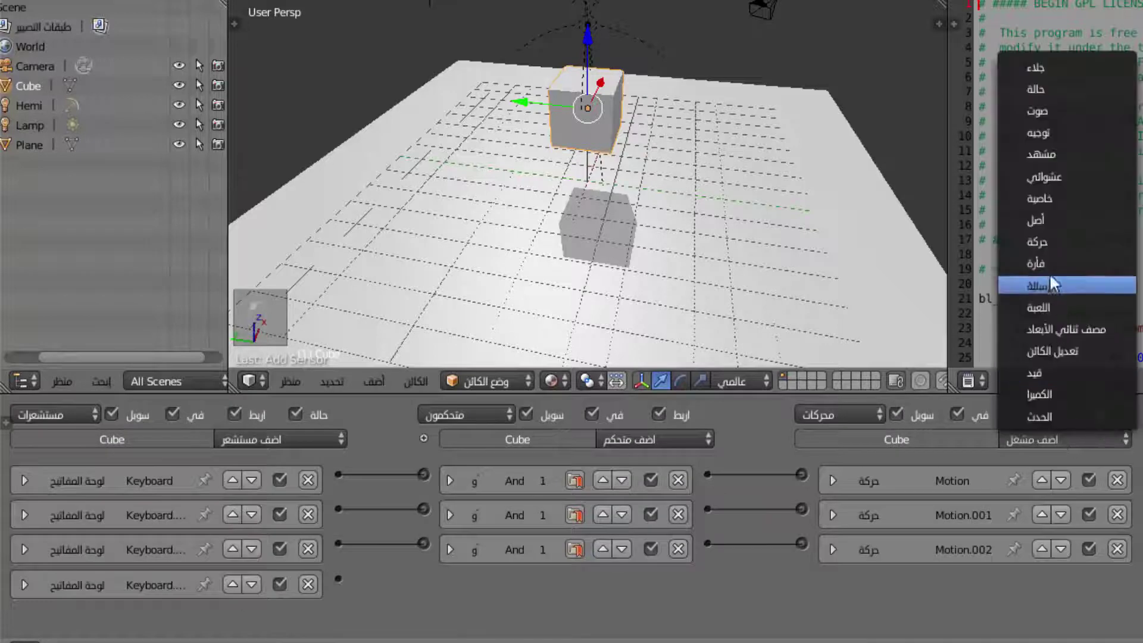
pyautogui.click(1047, 240)
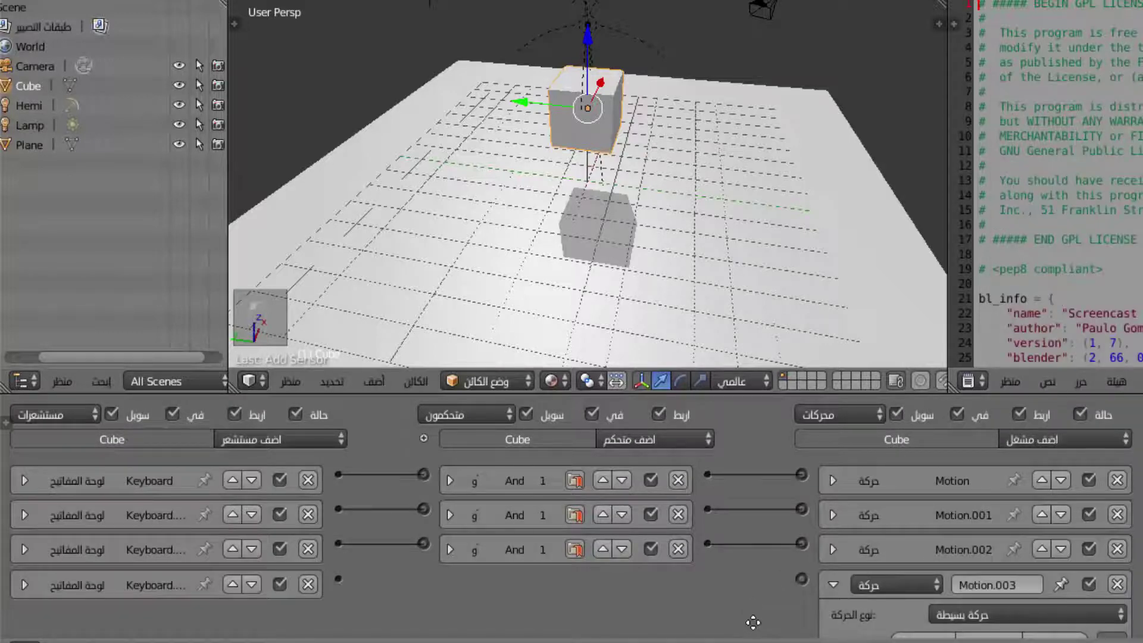
pyautogui.moveTo(756, 620); pyautogui.dragTo(774, 504, button='middle')
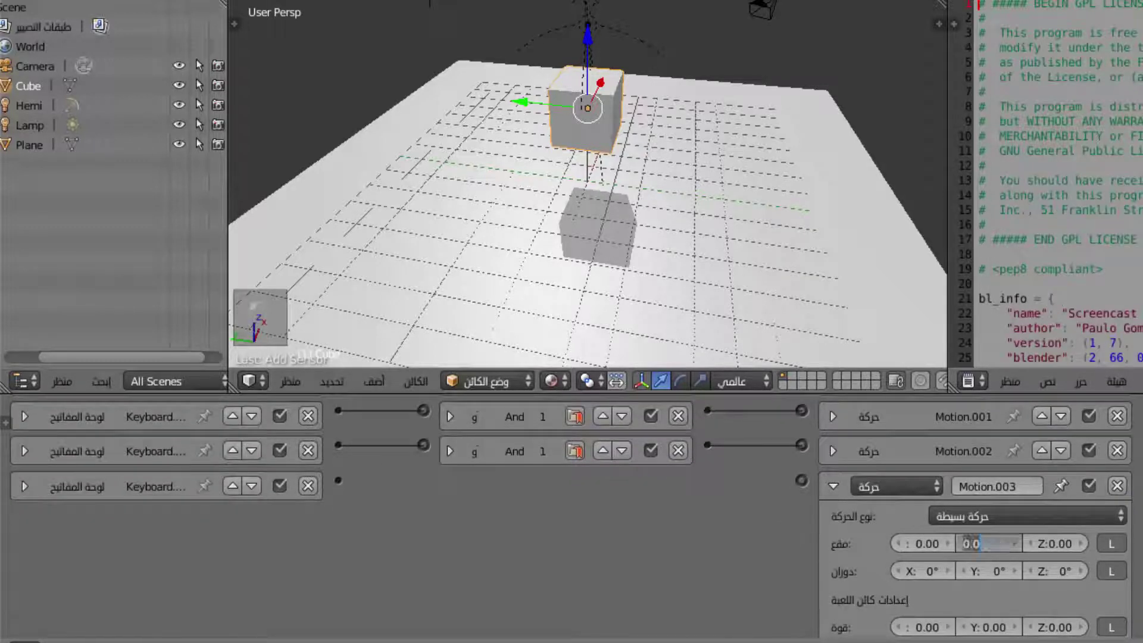
pyautogui.write('0.5')
pyautogui.press('Return')
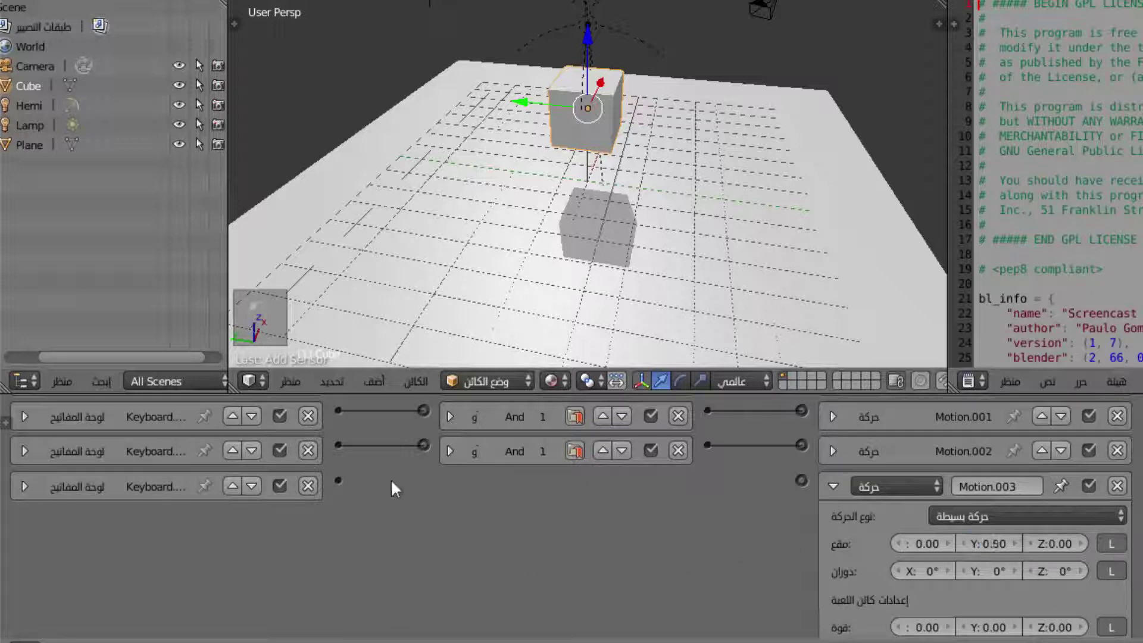
# Link the Left arrow sensor to the fourth Motion actuator through an And controller and collapse the actuator
pyautogui.moveTo(339, 480); pyautogui.dragTo(804, 481)
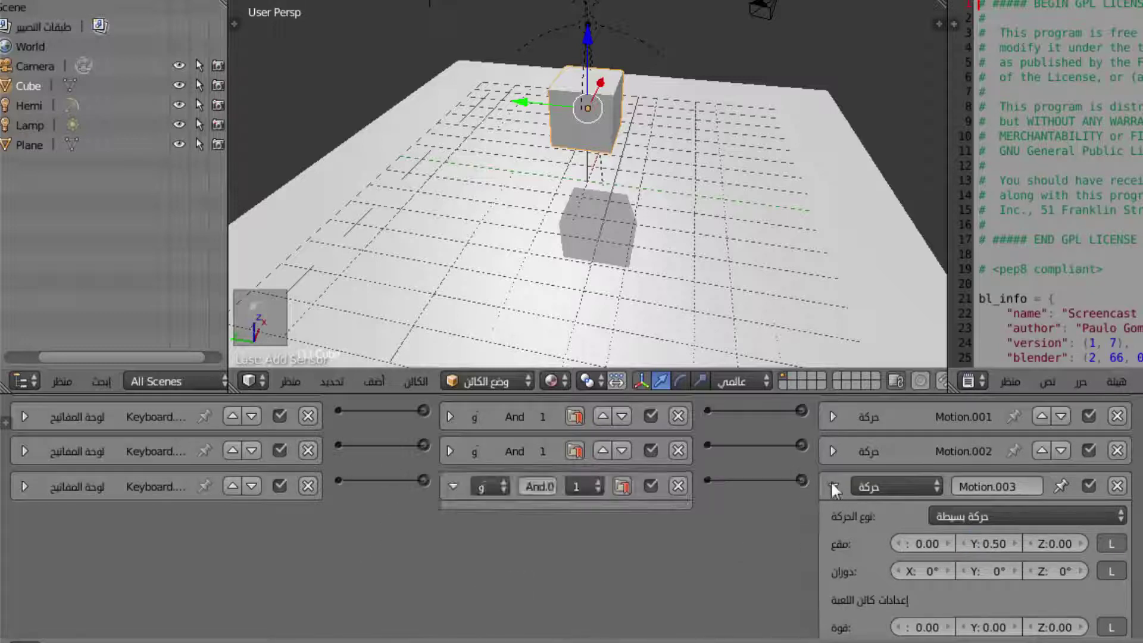
pyautogui.click(833, 487)
pyautogui.click(456, 583)
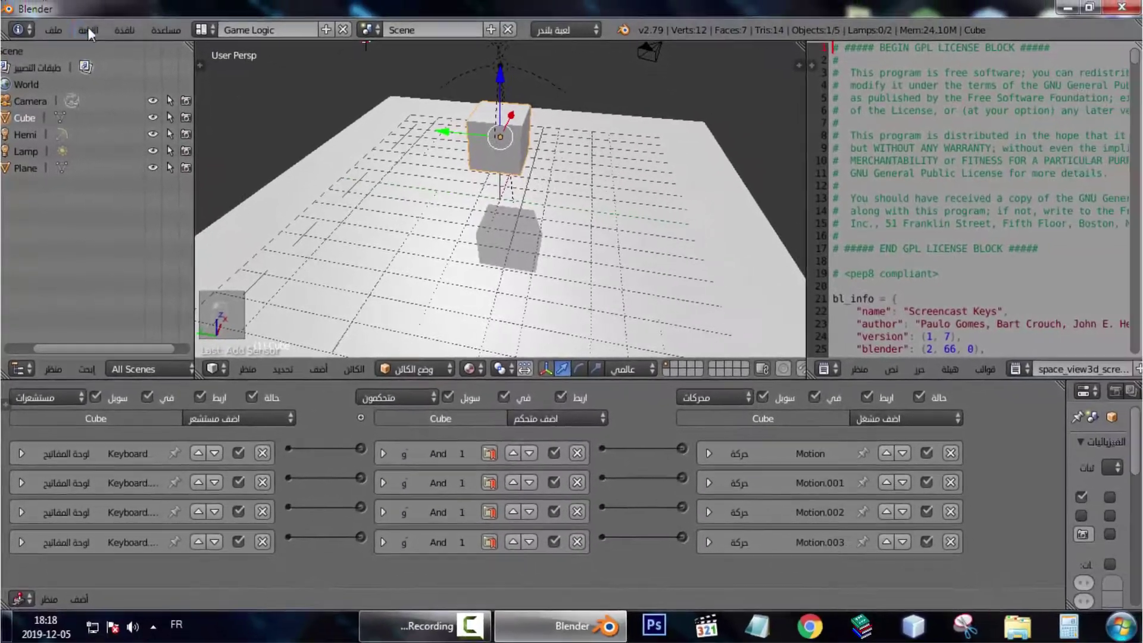
# Run the game, test moving the cube across the plane with the arrow keys, and exit the game
pyautogui.click(89, 29)
pyautogui.click(88, 30)
pyautogui.click(95, 50)
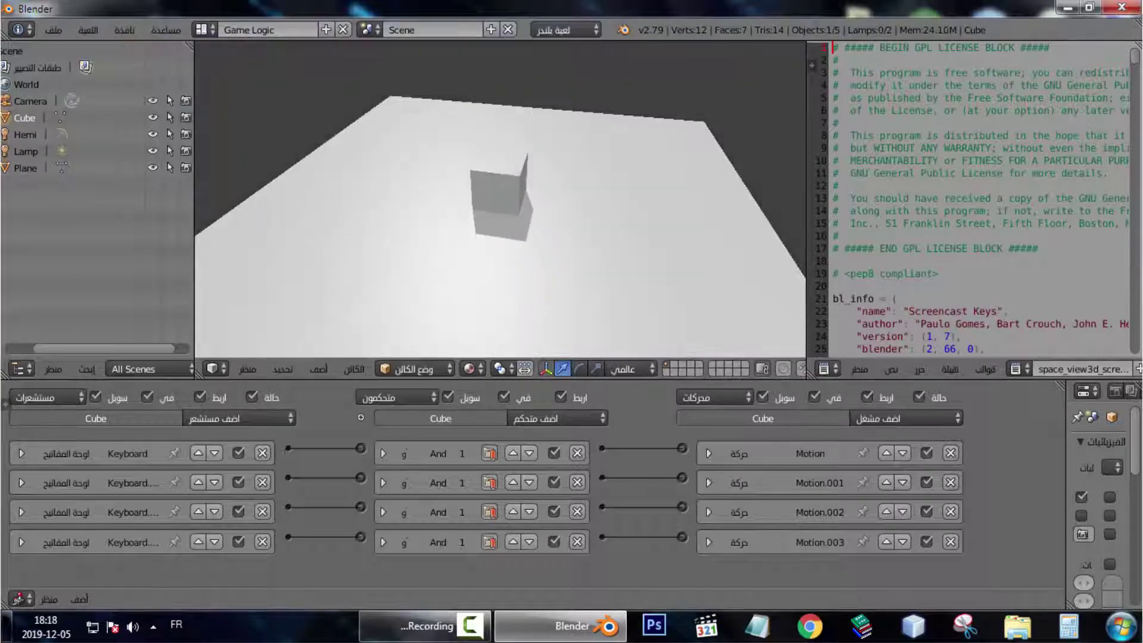
pyautogui.press('Right')
pyautogui.press('Down')
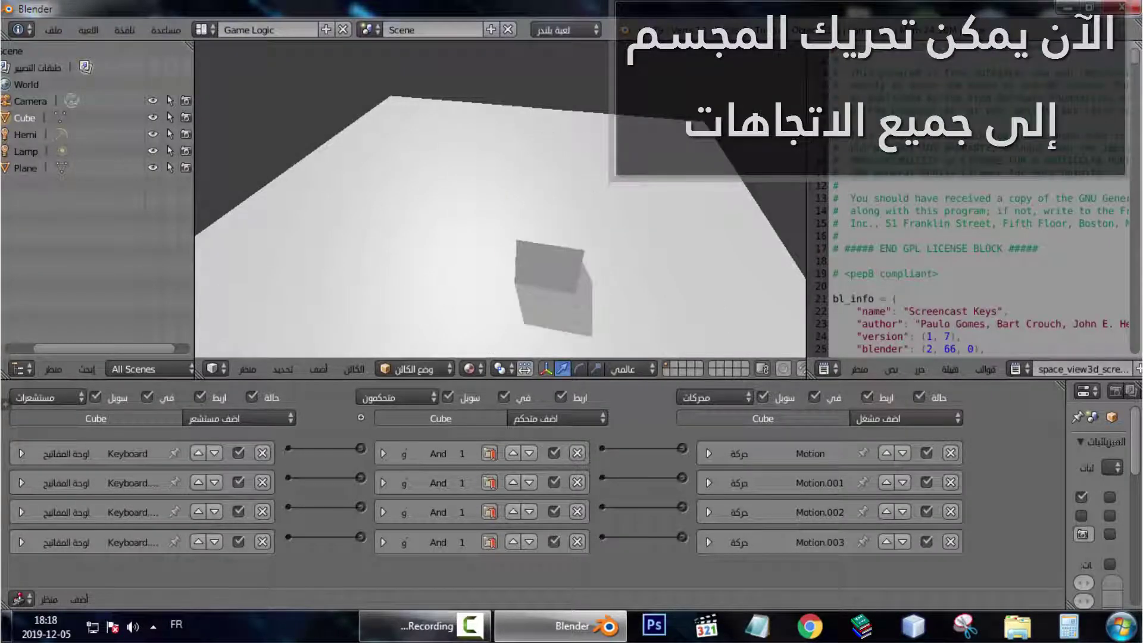
pyautogui.press('Left')
pyautogui.press('Right')
pyautogui.press('Right')
pyautogui.press('Up')
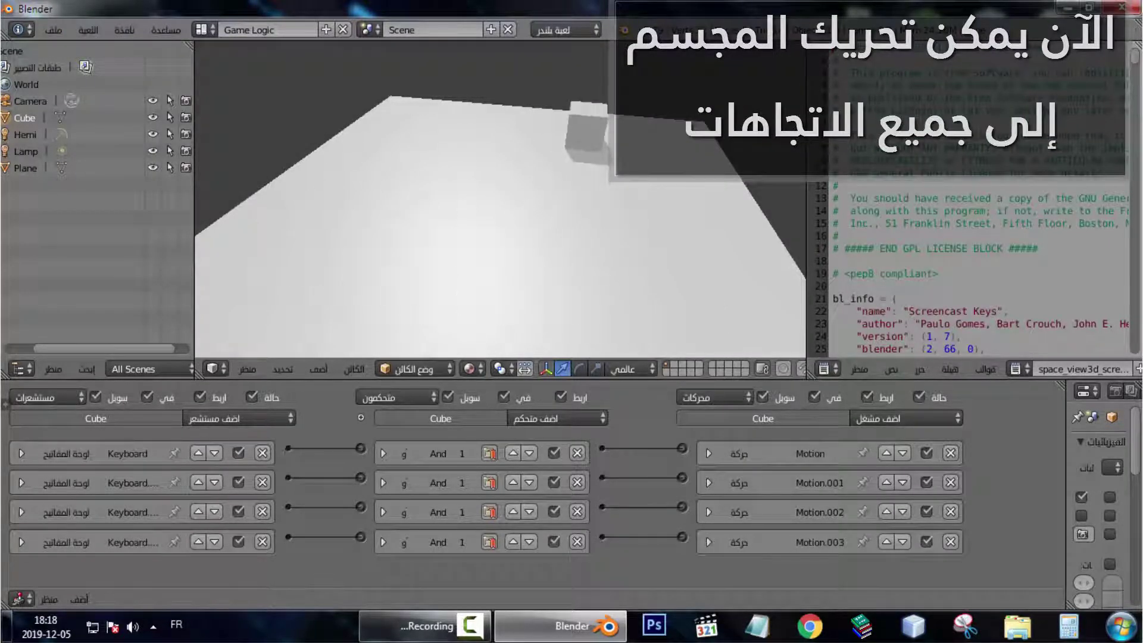
pyautogui.press('Left')
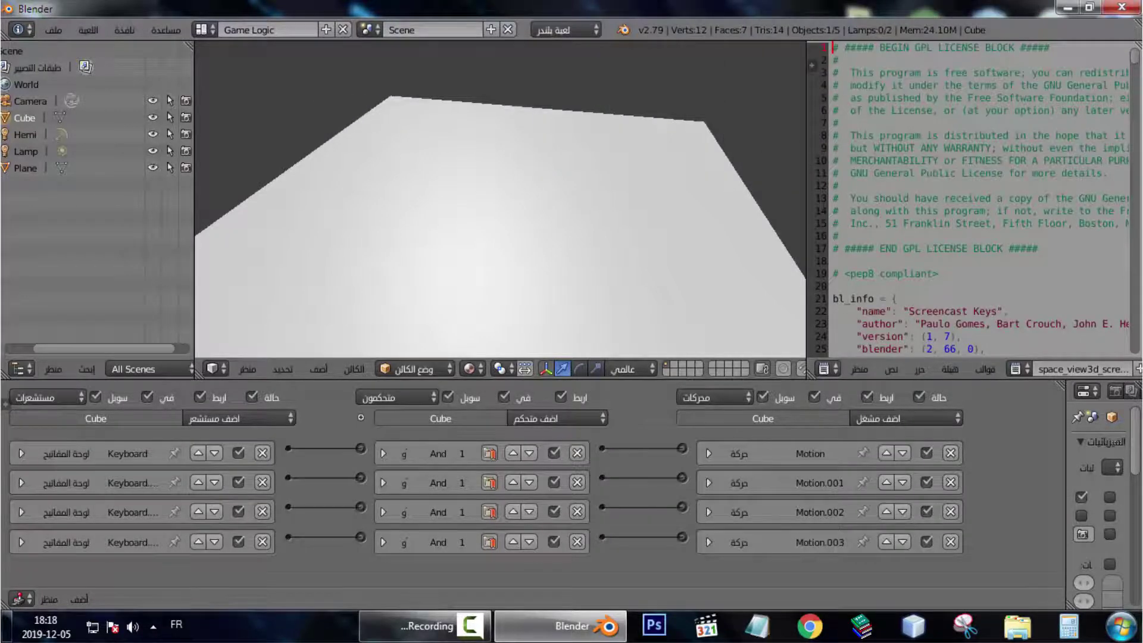
pyautogui.press('Escape')
pyautogui.moveTo(566, 250)
pyautogui.mouseDown(button='middle')
pyautogui.moveTo(537, 245)
pyautogui.moveTo(570, 249)
pyautogui.mouseUp(button='middle')
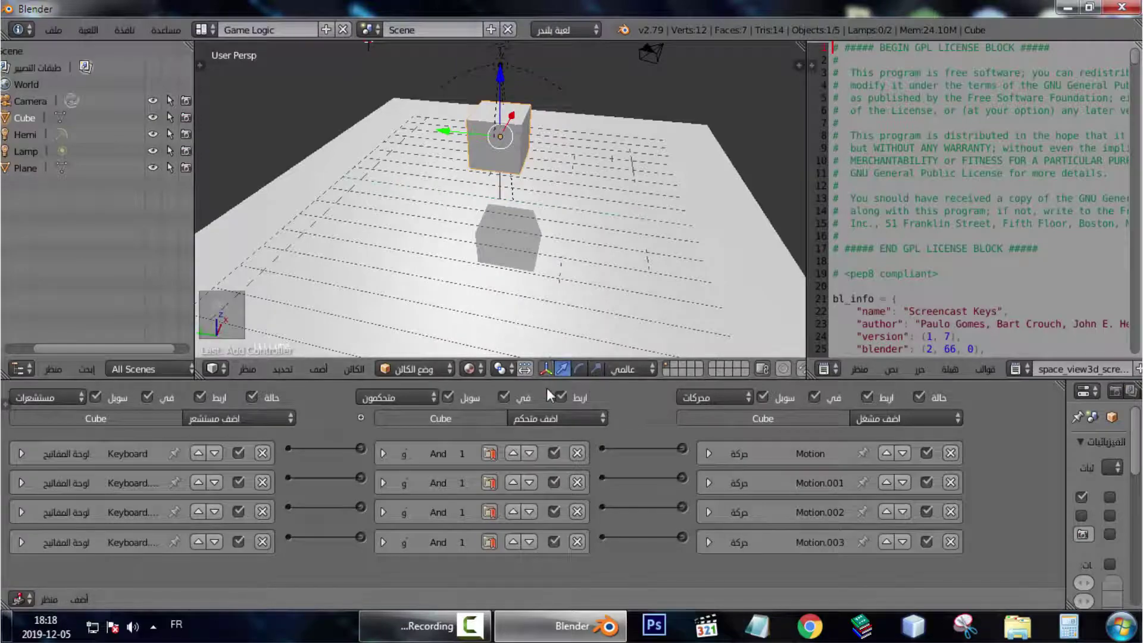